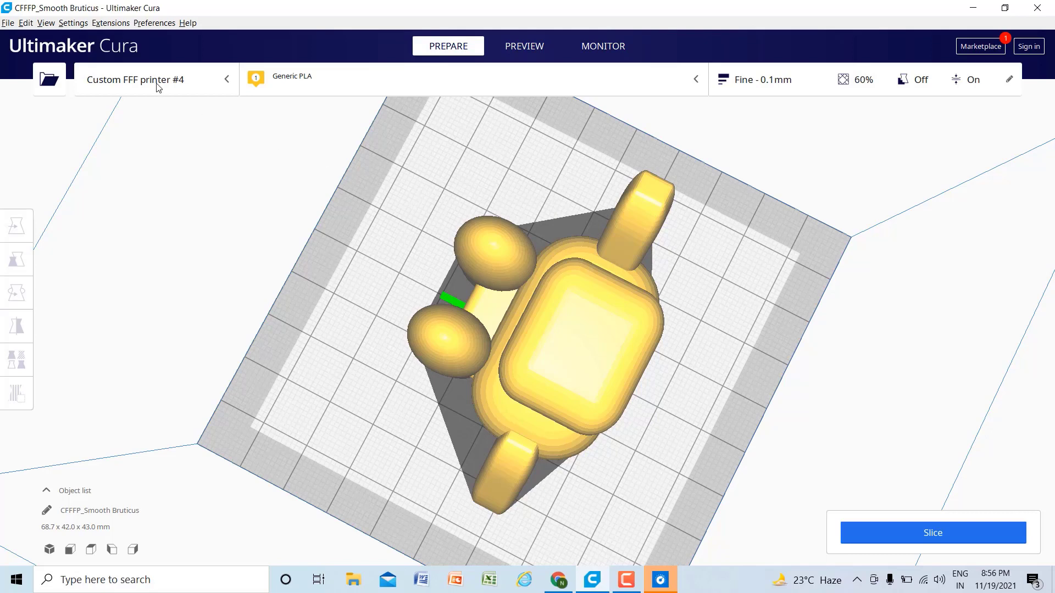
Step: In the machine settings of Custom FFF printer #4, set Extruder 1's compatible material diameter to 1.75 mm
{"action": "left_click", "coordinate": [209, 85]}
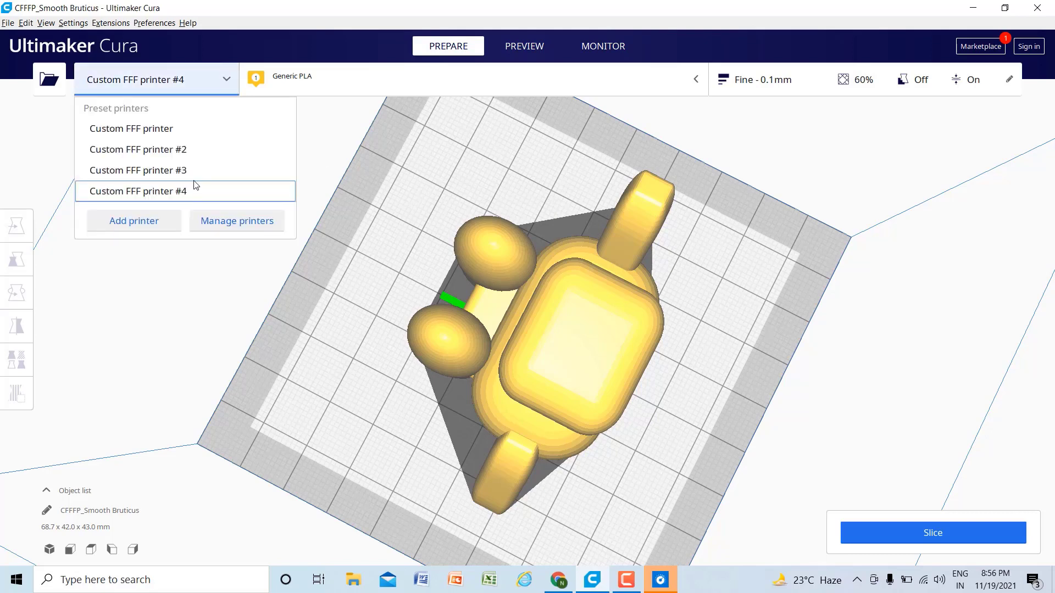
{"action": "left_click", "coordinate": [209, 225]}
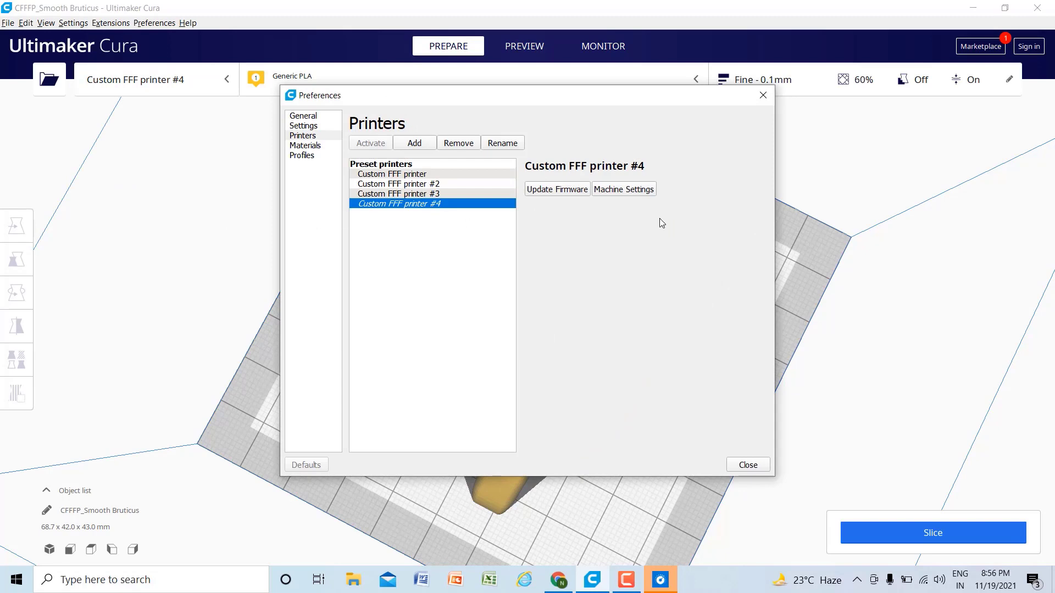
{"action": "left_click", "coordinate": [632, 190]}
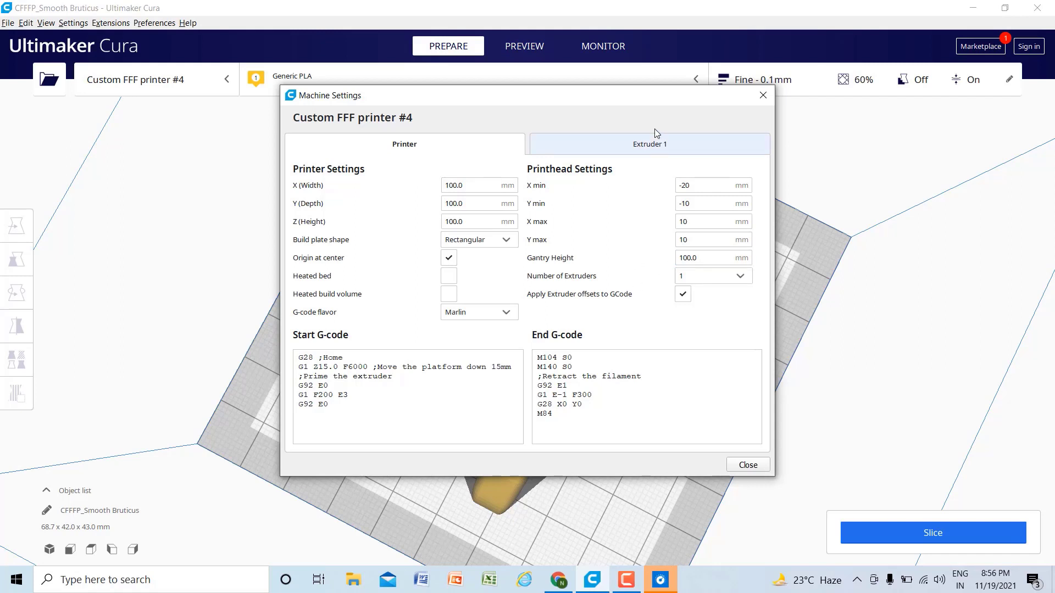
{"action": "left_click", "coordinate": [651, 145]}
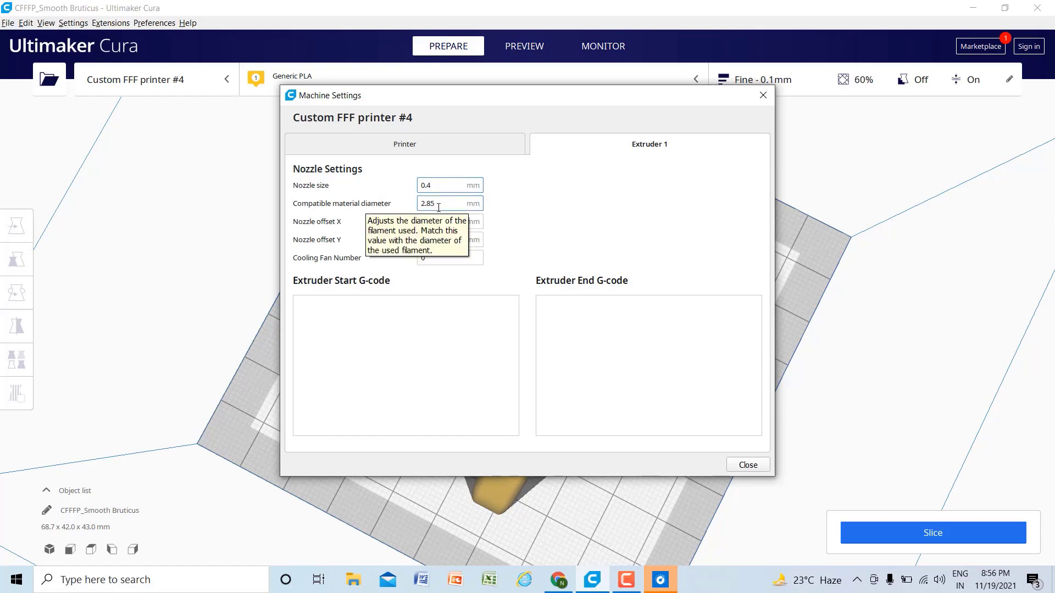
{"action": "left_click", "coordinate": [439, 205]}
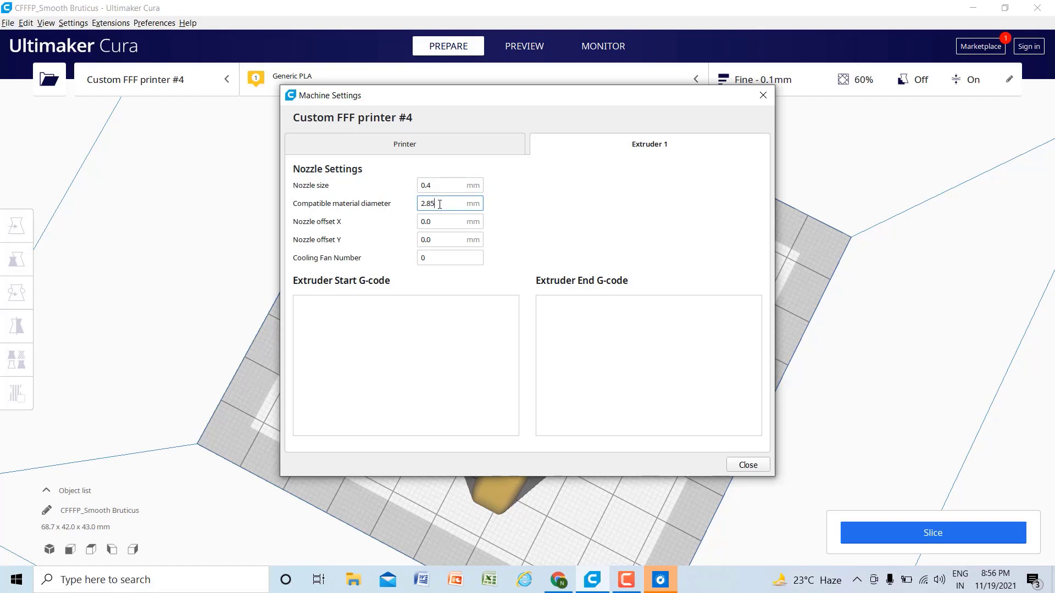
{"action": "key", "text": "BackSpace"}
{"action": "key", "text": "BackSpace"}
{"action": "key", "text": "BackSpace"}
{"action": "key", "text": "BackSpace"}
{"action": "type", "text": "1.75"}
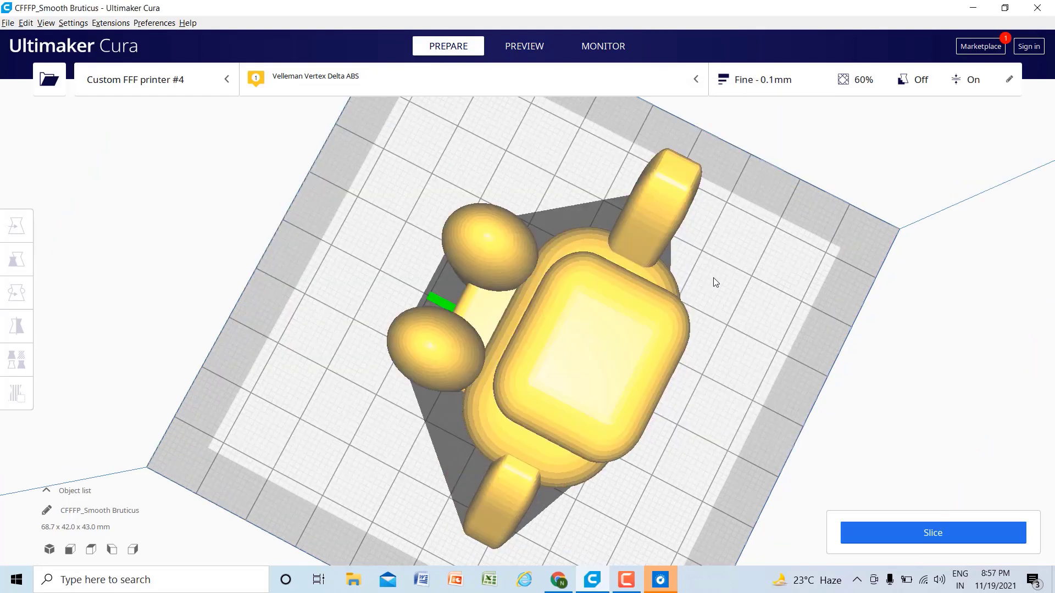
Step: Make Initial Layer Height, Line Width, Wall Line Width and Outer Wall Line Width visible among the Quality print settings
{"action": "left_click", "coordinate": [729, 85]}
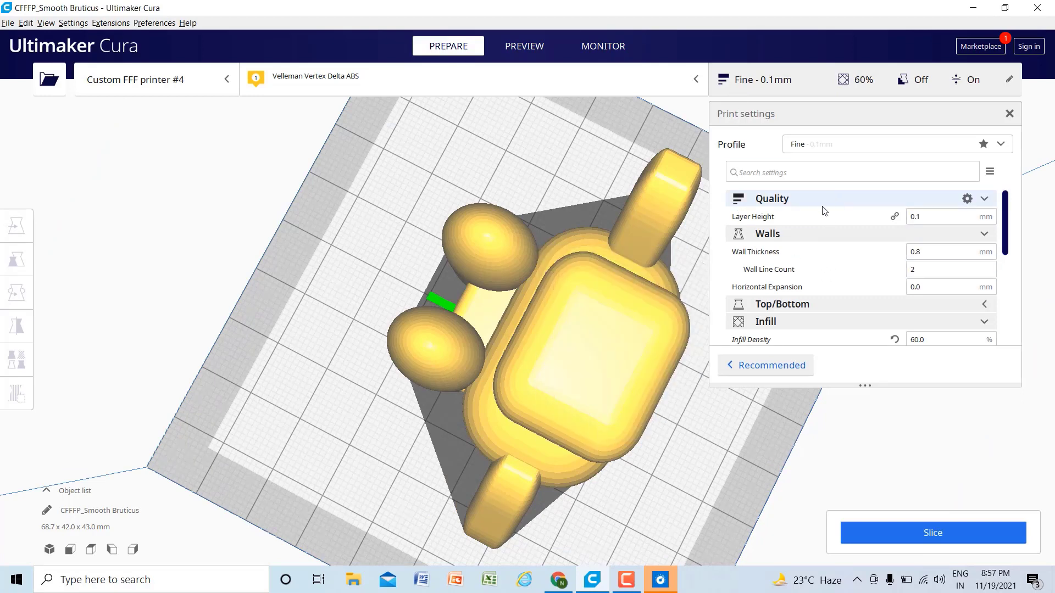
{"action": "mouse_move", "coordinate": [777, 217]}
{"action": "left_click", "coordinate": [968, 200]}
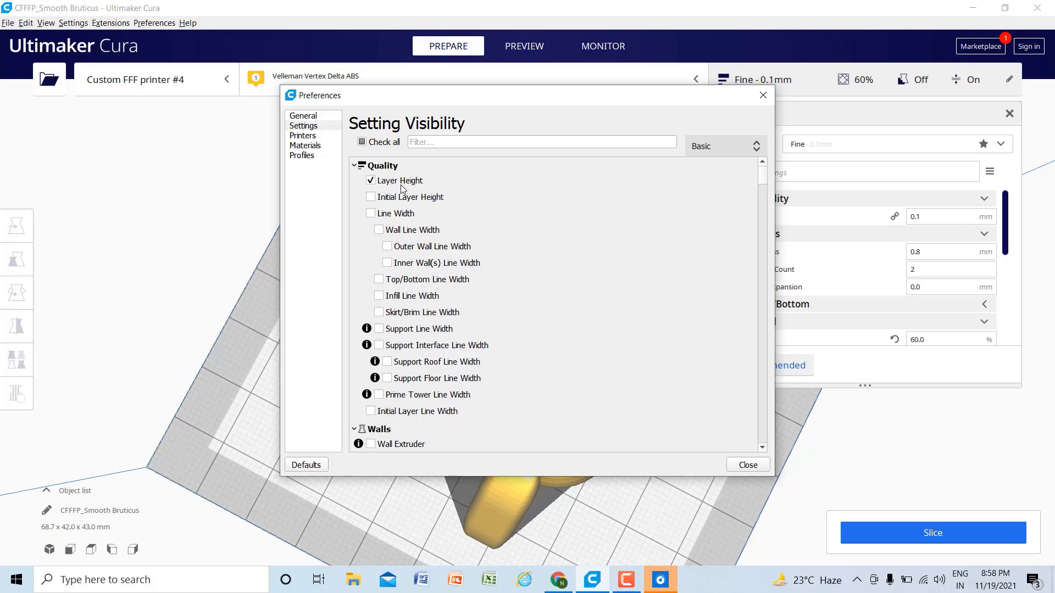
{"action": "left_click", "coordinate": [377, 198]}
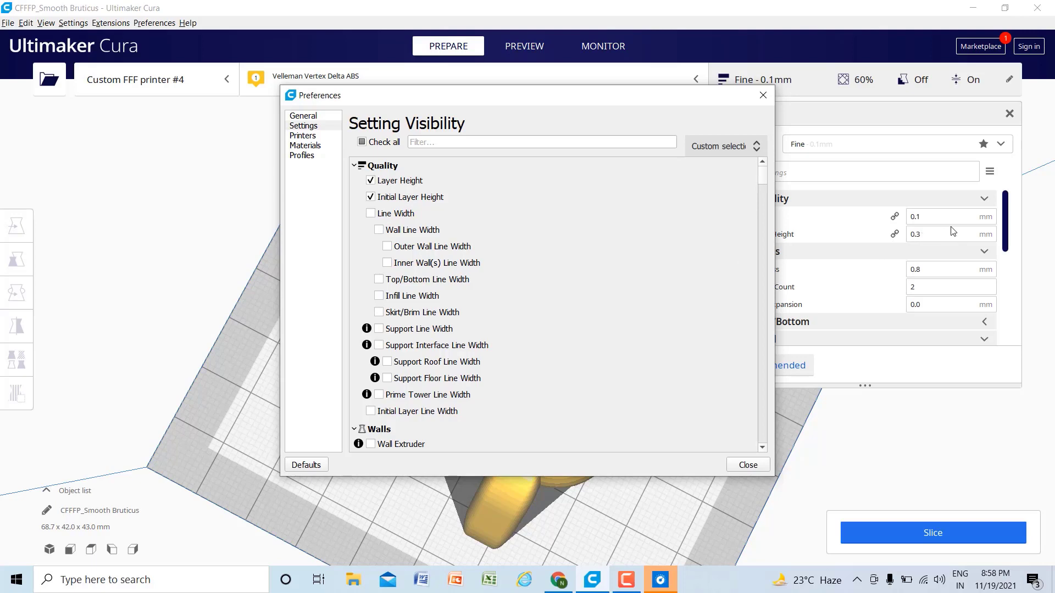
{"action": "left_click", "coordinate": [371, 213]}
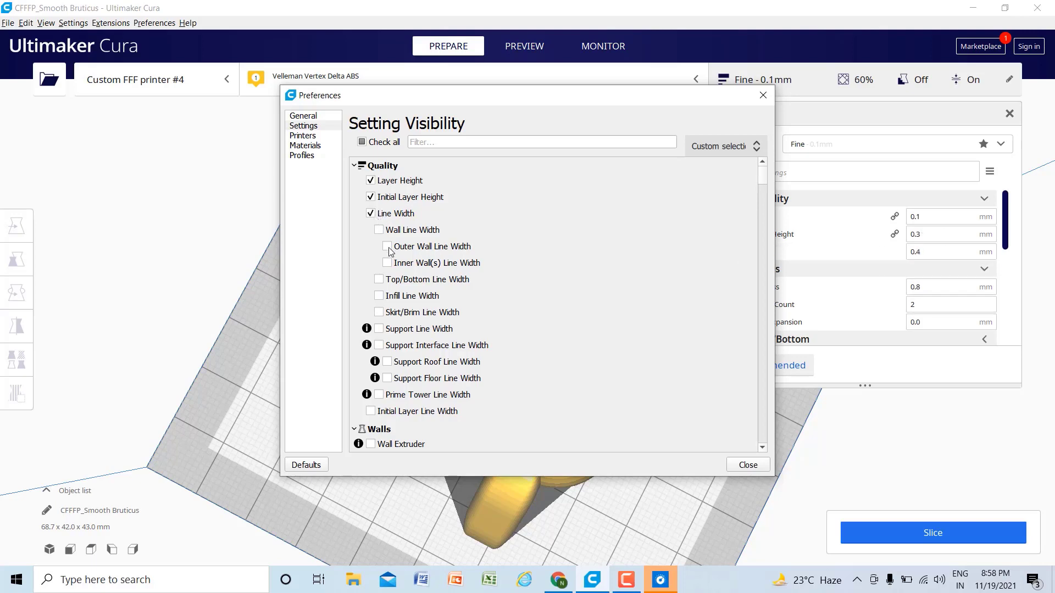
{"action": "left_click", "coordinate": [379, 230]}
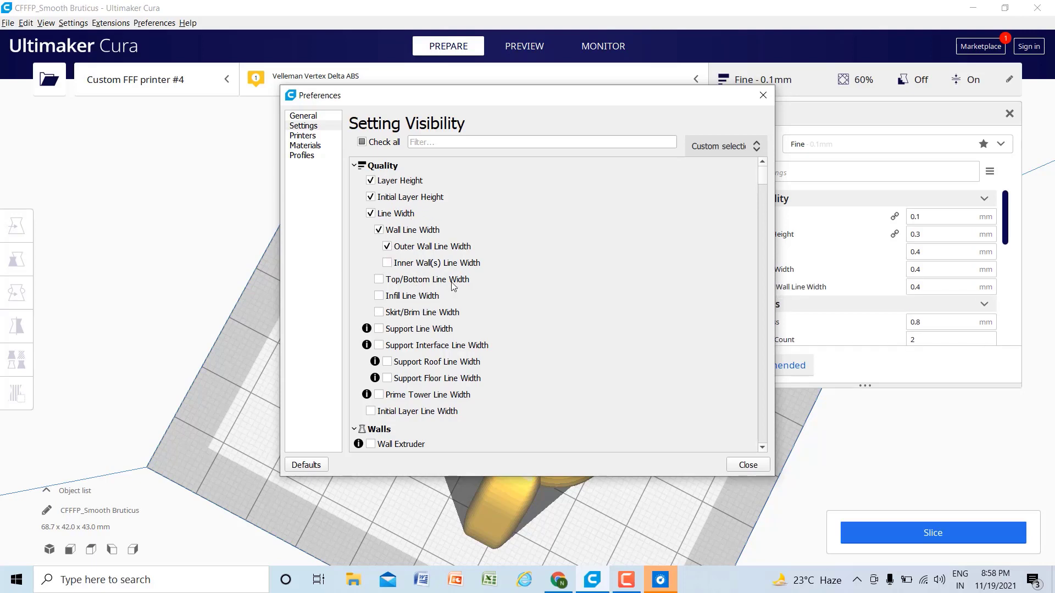
{"action": "scroll", "coordinate": [451, 289], "scroll_direction": "down", "scroll_amount": 15}
{"action": "scroll", "coordinate": [452, 294], "scroll_direction": "down", "scroll_amount": 20}
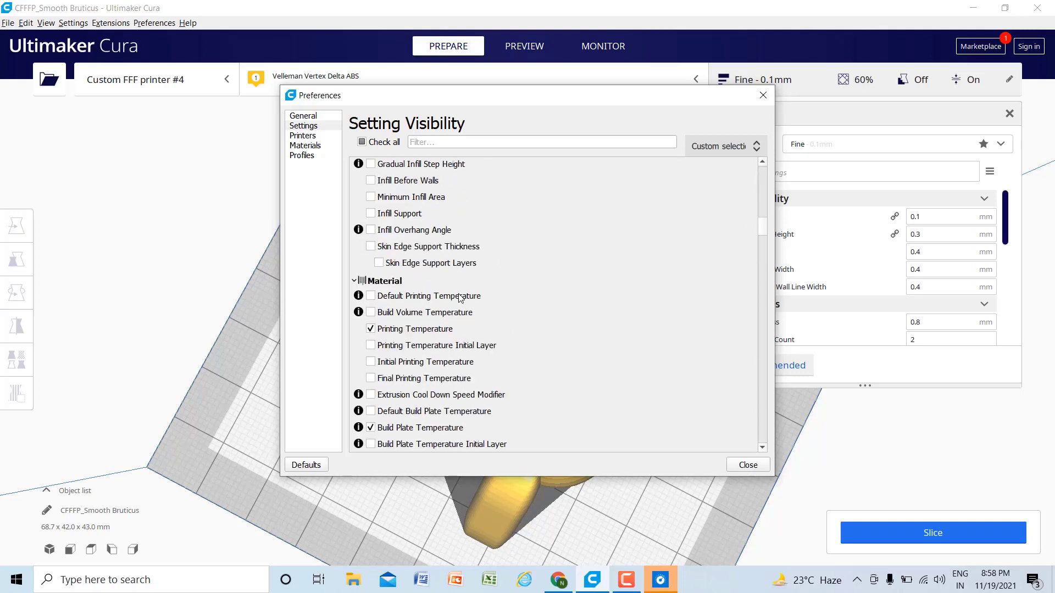
{"action": "scroll", "coordinate": [460, 301], "scroll_direction": "down", "scroll_amount": 4}
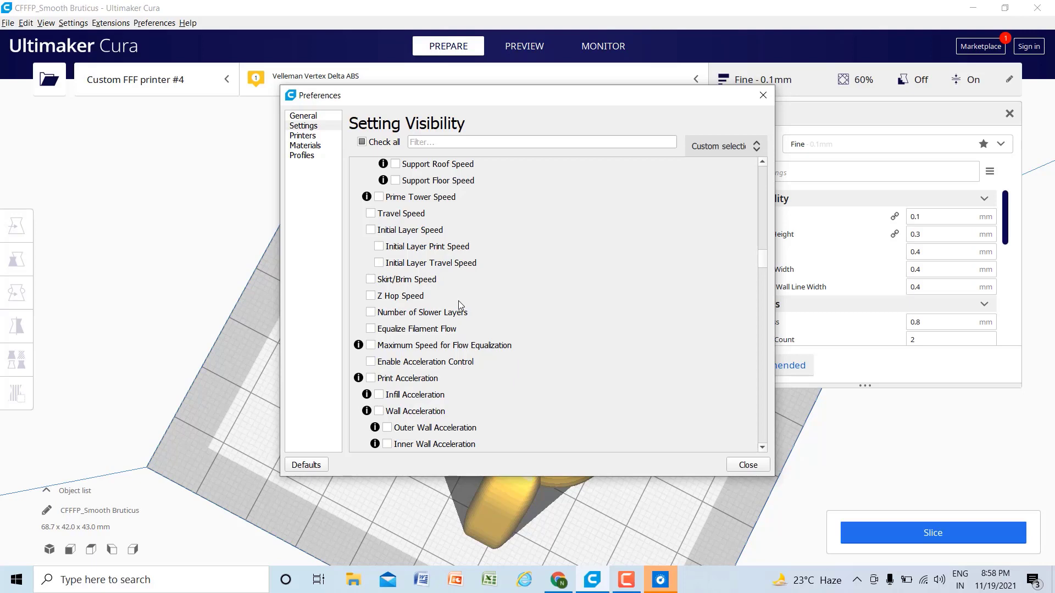
{"action": "scroll", "coordinate": [460, 303], "scroll_direction": "up", "scroll_amount": 13}
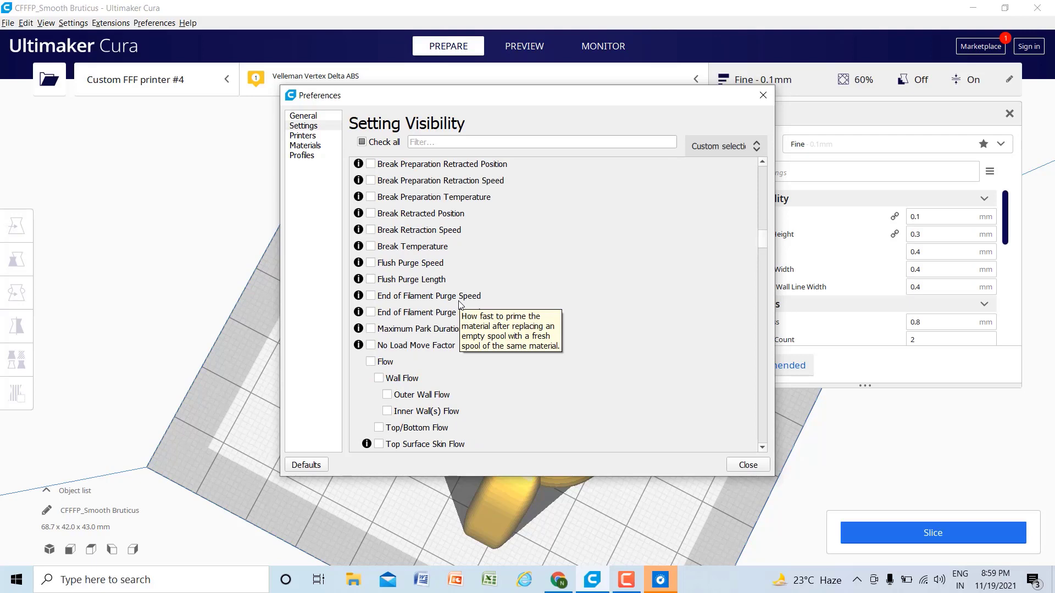
{"action": "left_click_drag", "start_coordinate": [762, 240], "coordinate": [763, 165]}
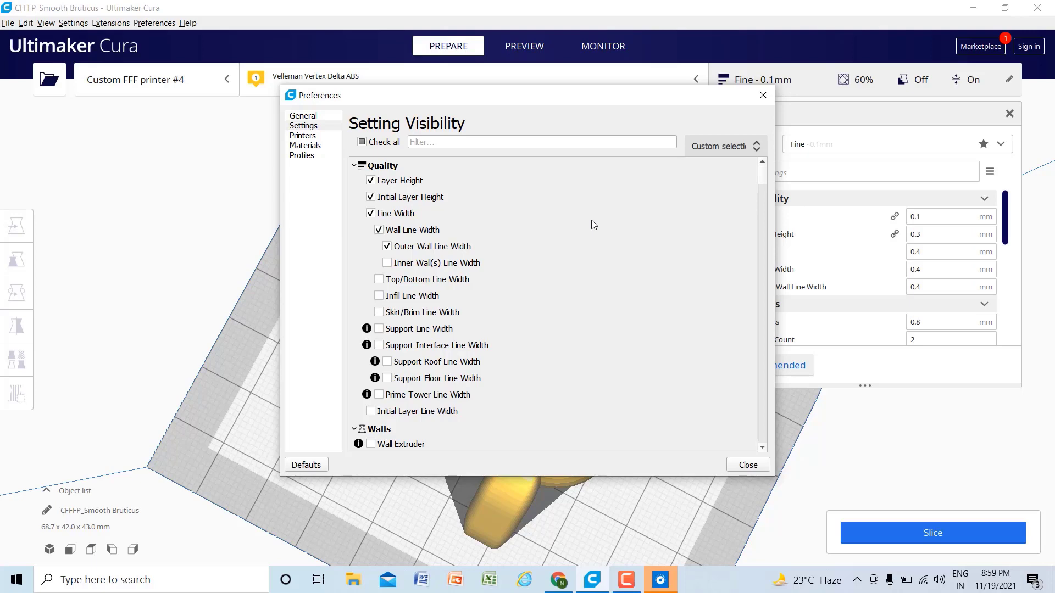
{"action": "left_click", "coordinate": [748, 464]}
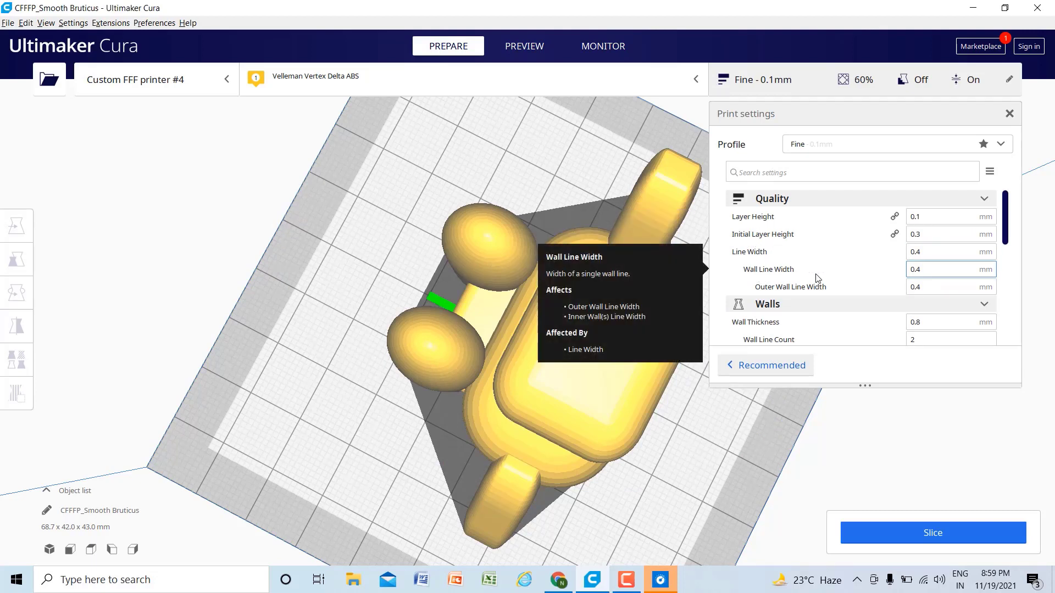
Step: Set the layer height in the Quality print settings to 0.2 mm
{"action": "mouse_move", "coordinate": [825, 289]}
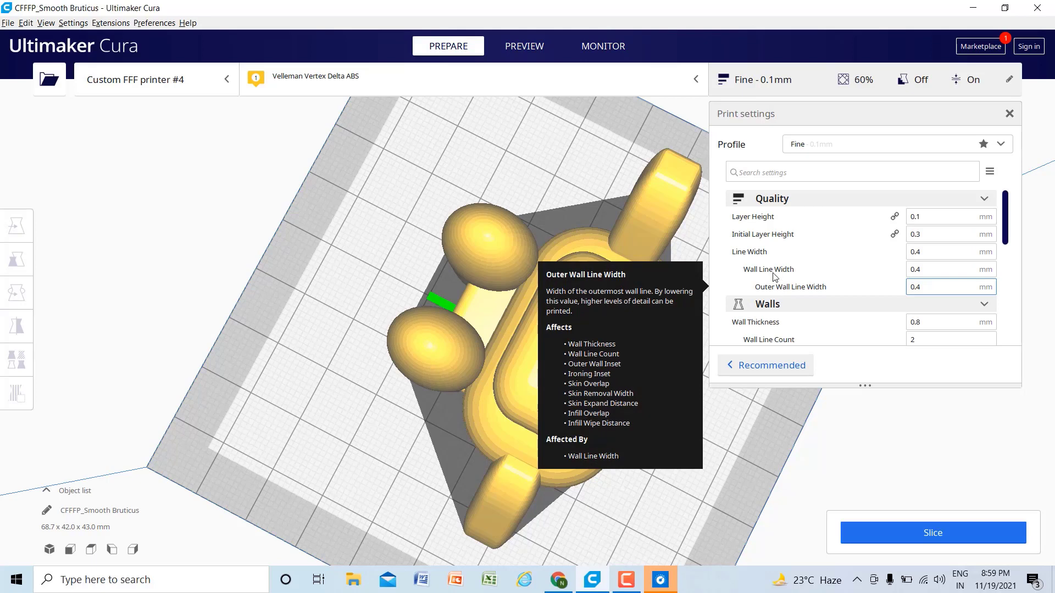
{"action": "left_click", "coordinate": [943, 217]}
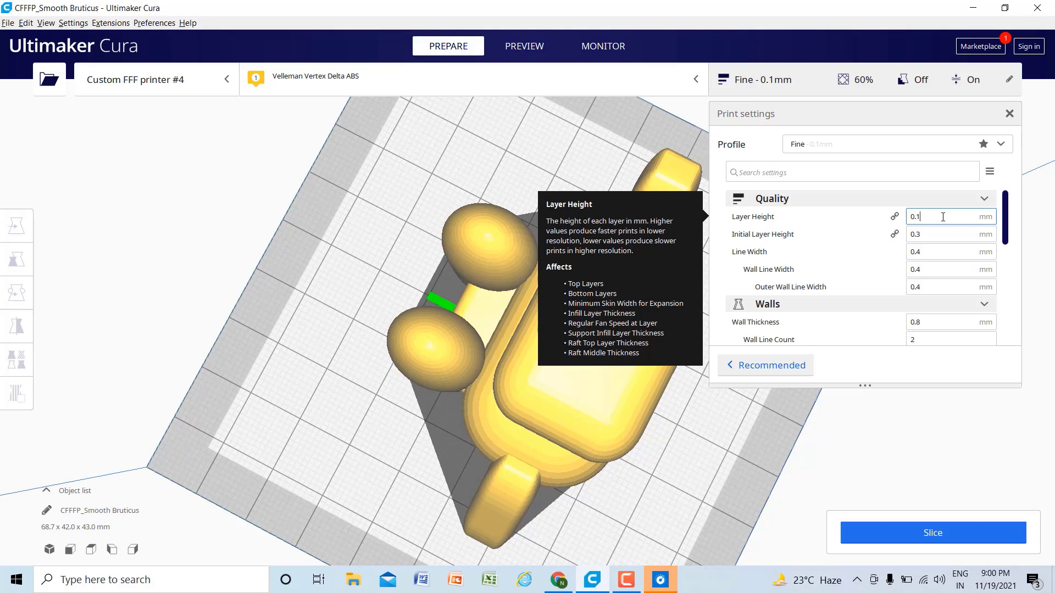
{"action": "key", "text": "BackSpace"}
{"action": "key", "text": "BackSpace"}
{"action": "type", "text": "5"}
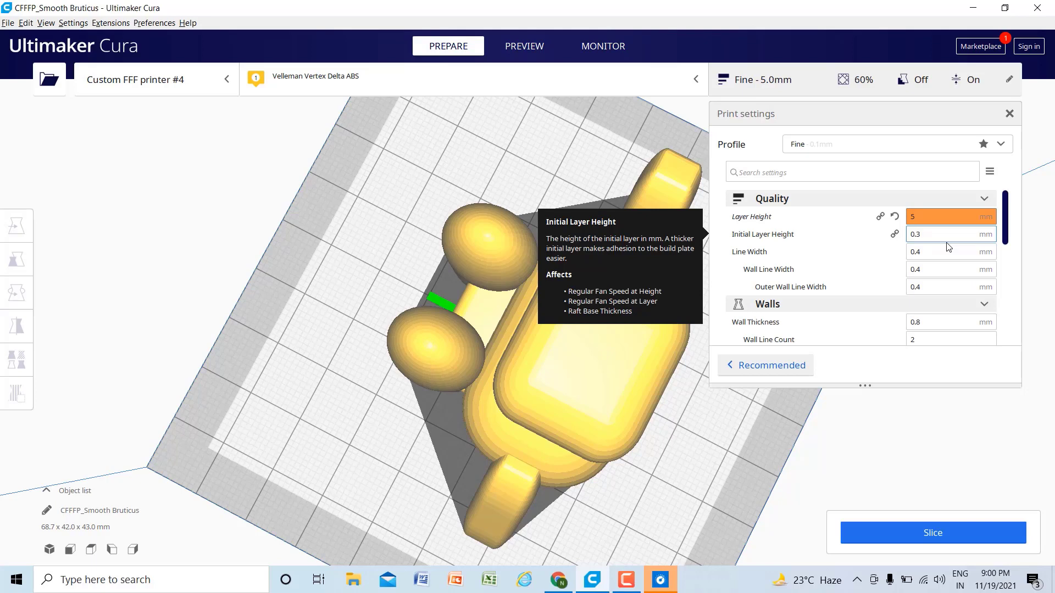
{"action": "key", "text": "BackSpace"}
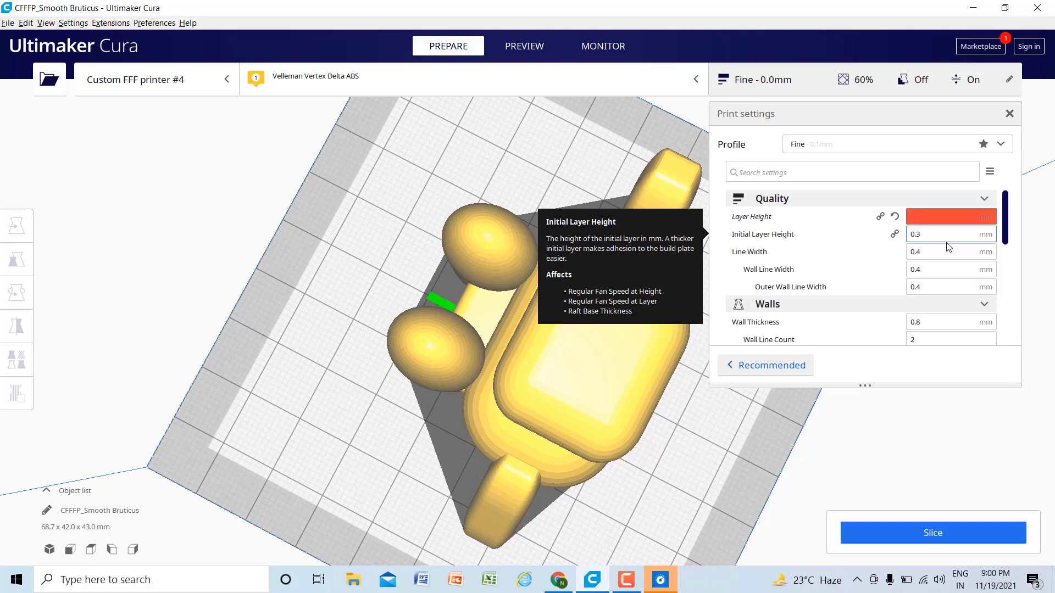
{"action": "type", "text": "0.2"}
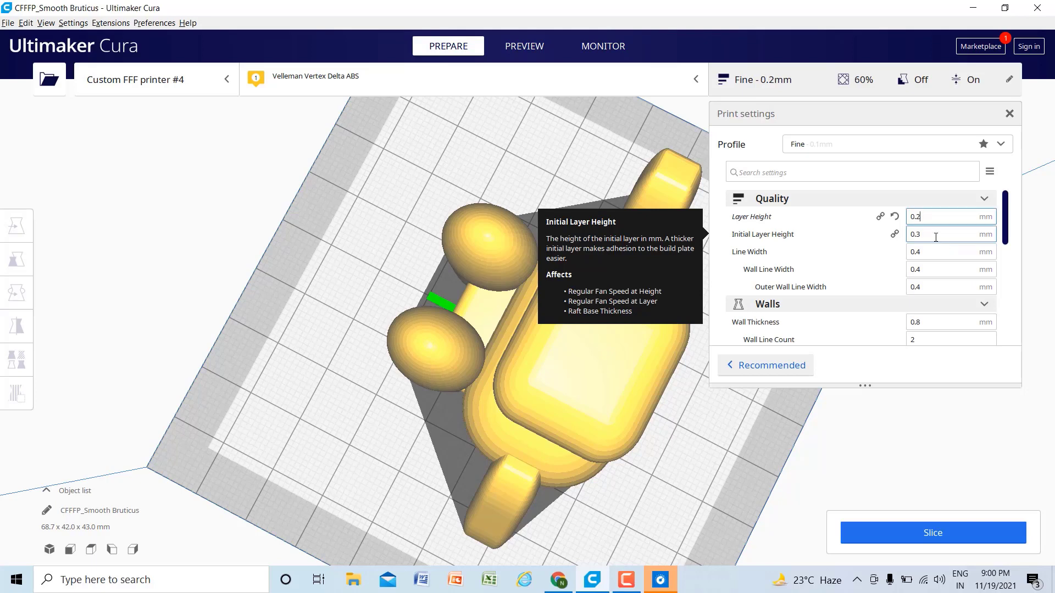
{"action": "left_click", "coordinate": [934, 234]}
Step: Set the wall thickness in the Walls print settings to 1.2 mm
{"action": "mouse_move", "coordinate": [774, 254]}
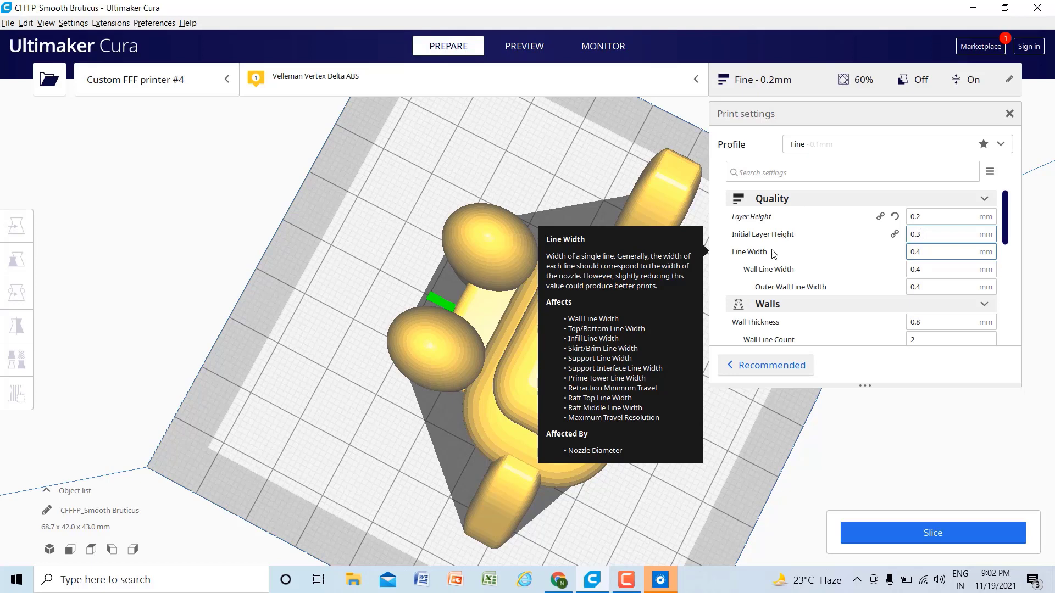
{"action": "scroll", "coordinate": [775, 258], "scroll_direction": "down", "scroll_amount": 1}
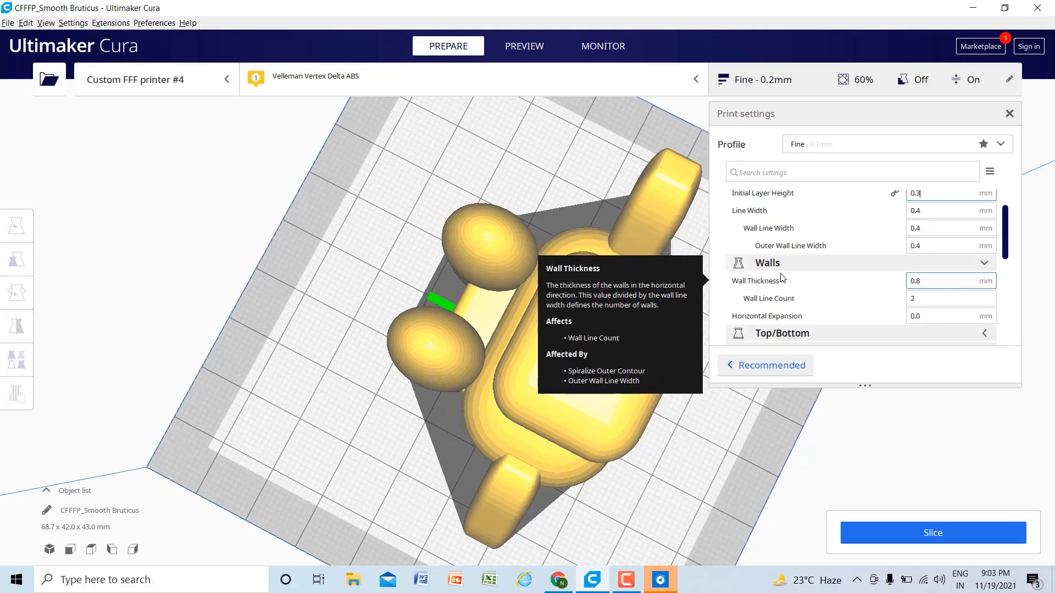
{"action": "scroll", "coordinate": [783, 278], "scroll_direction": "down", "scroll_amount": 1}
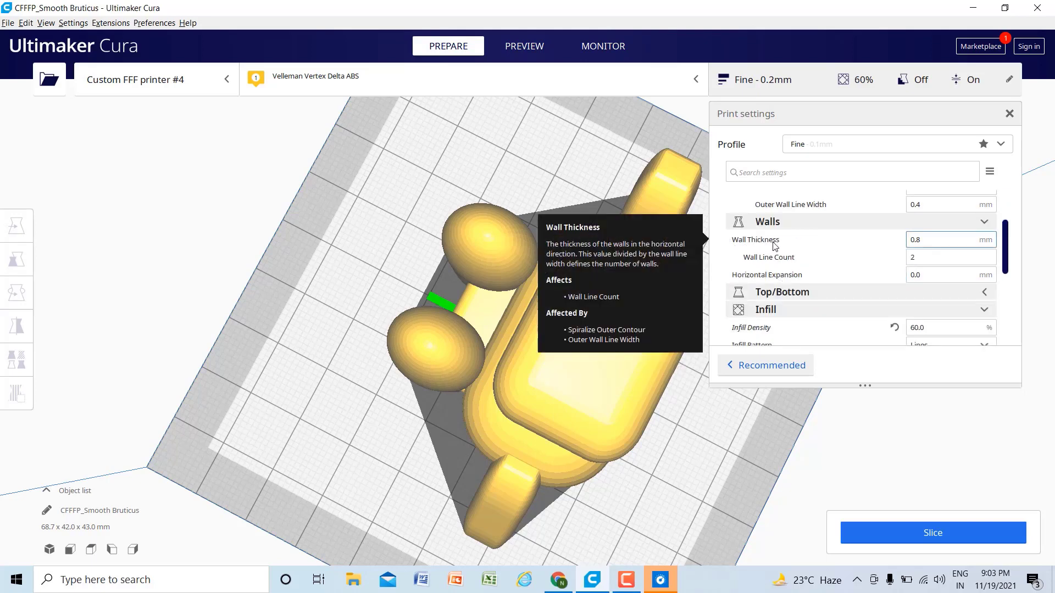
{"action": "left_click", "coordinate": [608, 367]}
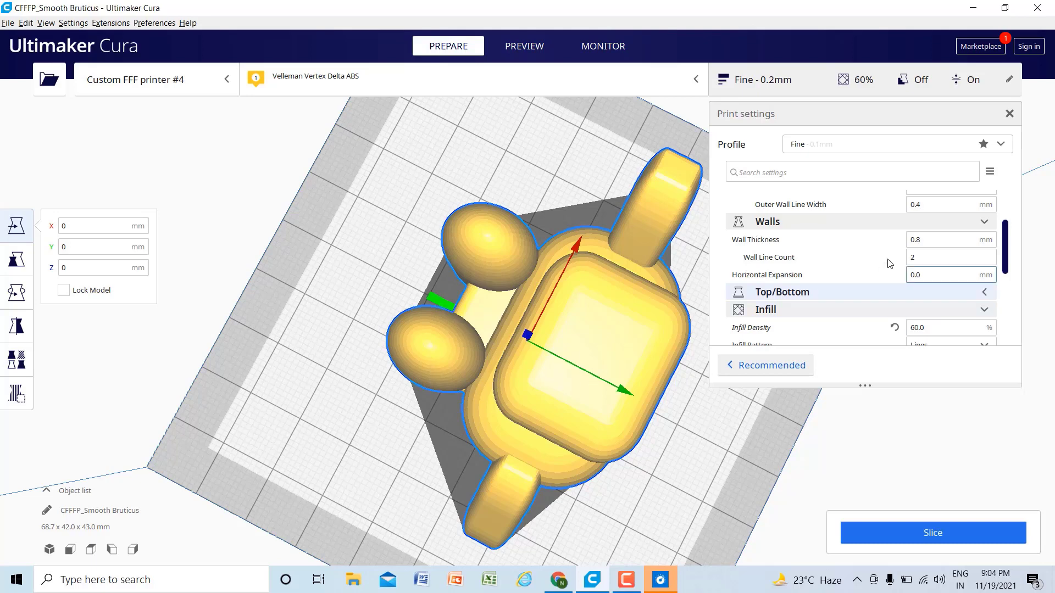
{"action": "left_click", "coordinate": [931, 238]}
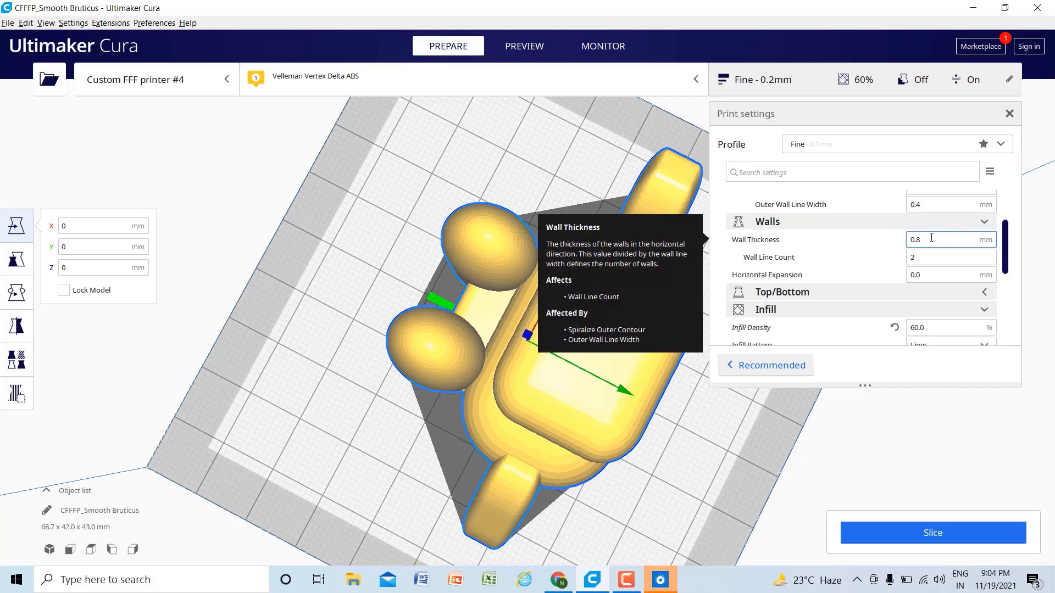
{"action": "key", "text": "BackSpace"}
{"action": "key", "text": "BackSpace"}
{"action": "key", "text": "BackSpace"}
{"action": "type", "text": "1.2"}
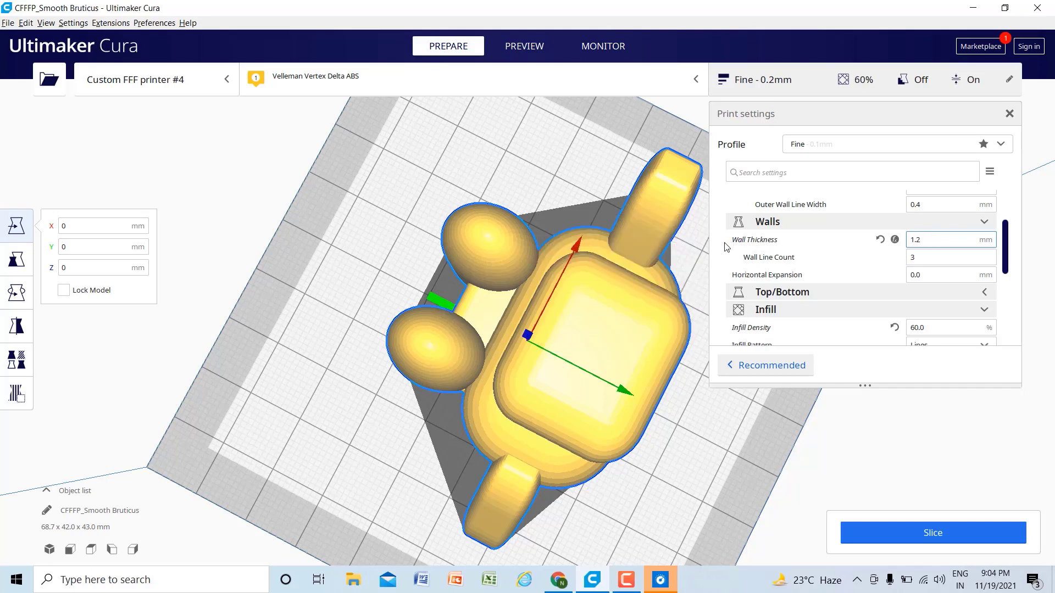
Step: Slice the model with the current print settings and show its layer preview
{"action": "left_click", "coordinate": [933, 533]}
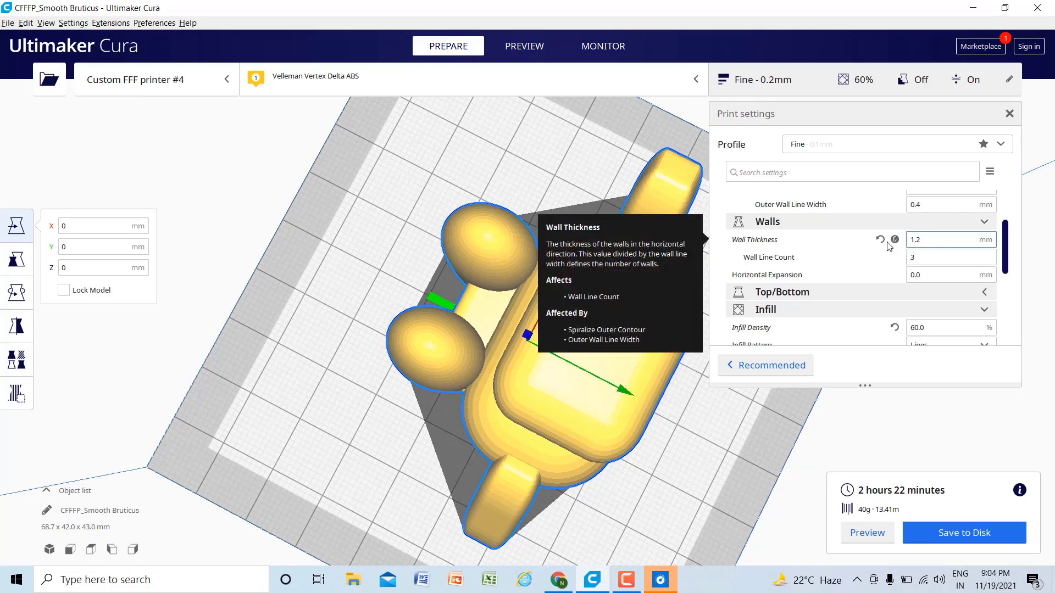
{"action": "scroll", "coordinate": [889, 245], "scroll_direction": "up", "scroll_amount": 3}
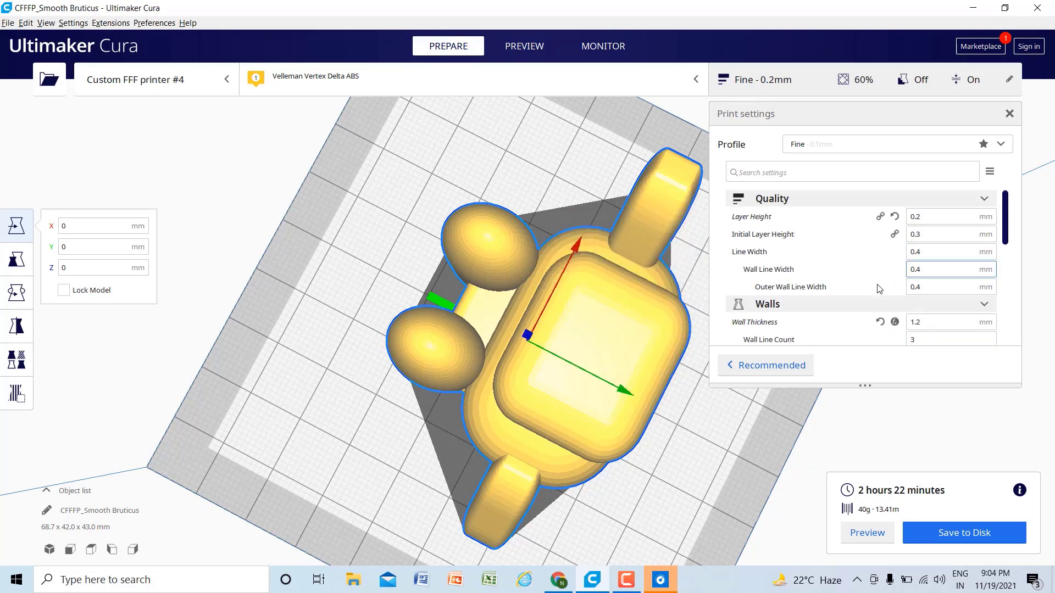
{"action": "scroll", "coordinate": [967, 304], "scroll_direction": "down", "scroll_amount": 3}
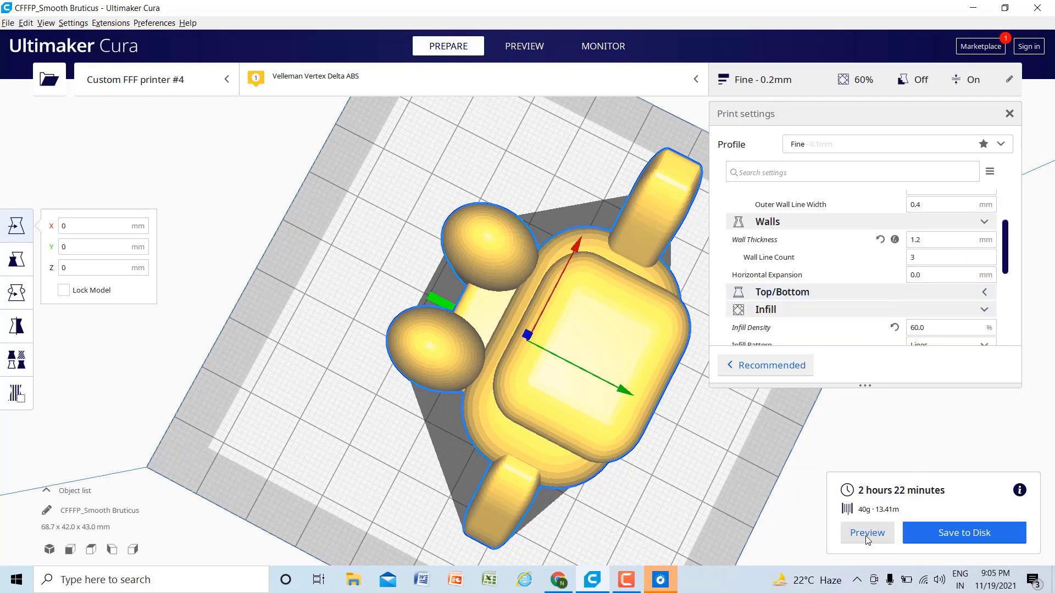
{"action": "left_click", "coordinate": [867, 534]}
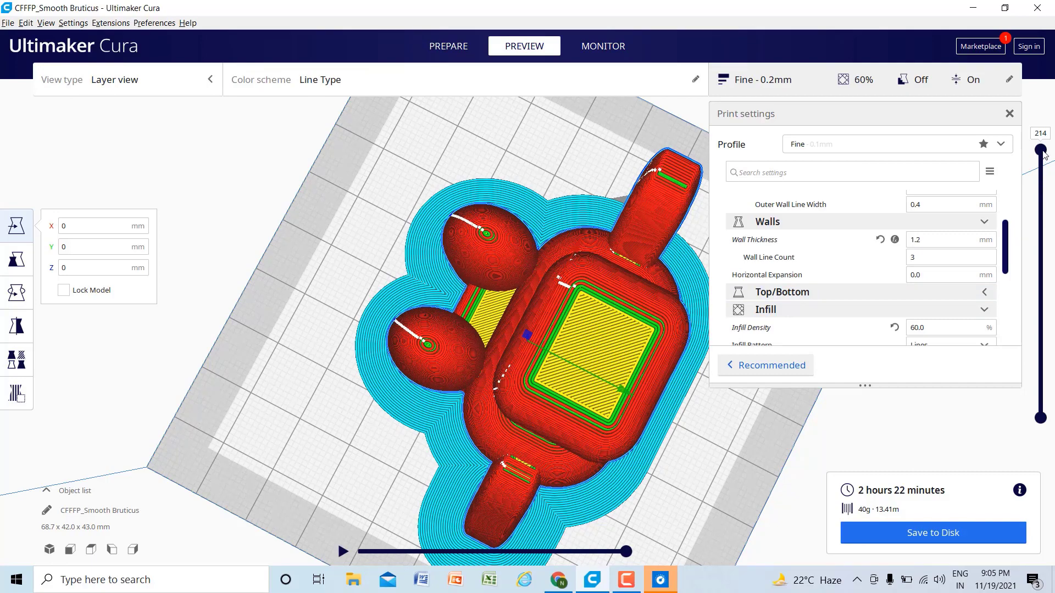
Step: Examine the first layer and part of its toolpath, and the walls and infill at layers 157 and 197
{"action": "left_click_drag", "start_coordinate": [1040, 150], "coordinate": [1028, 433]}
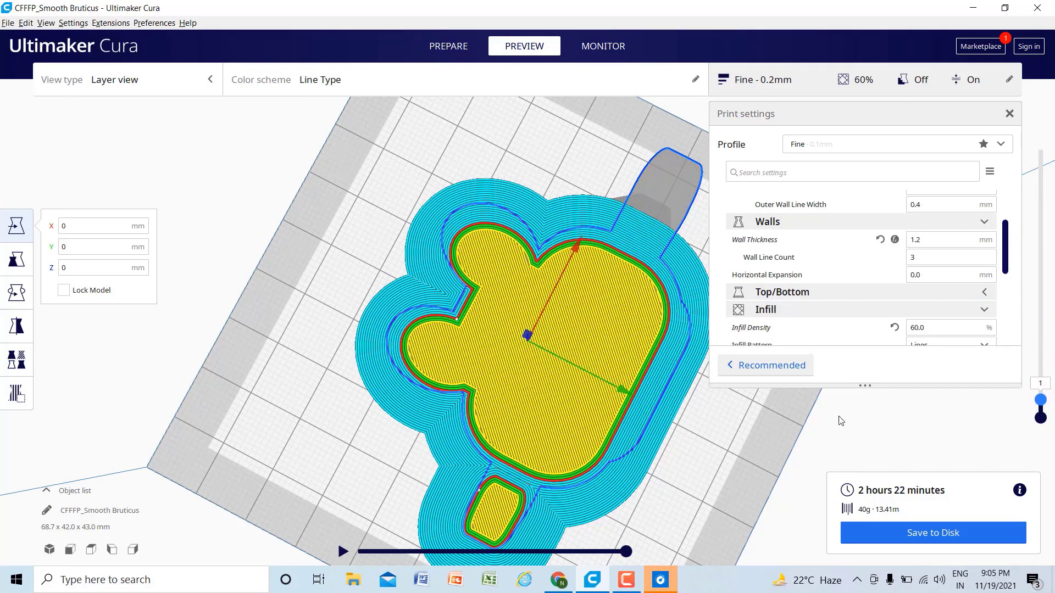
{"action": "mouse_move", "coordinate": [626, 552]}
{"action": "left_mouse_down"}
{"action": "mouse_move", "coordinate": [424, 562]}
{"action": "mouse_move", "coordinate": [604, 553]}
{"action": "left_mouse_up"}
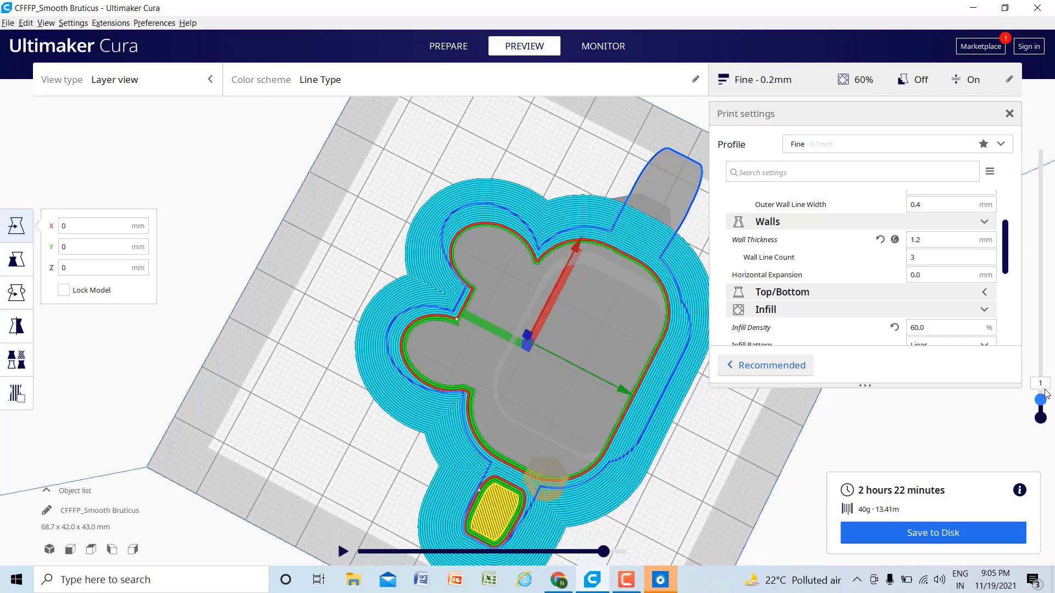
{"action": "left_click_drag", "start_coordinate": [1041, 400], "coordinate": [1053, 205]}
{"action": "left_click", "coordinate": [928, 257]}
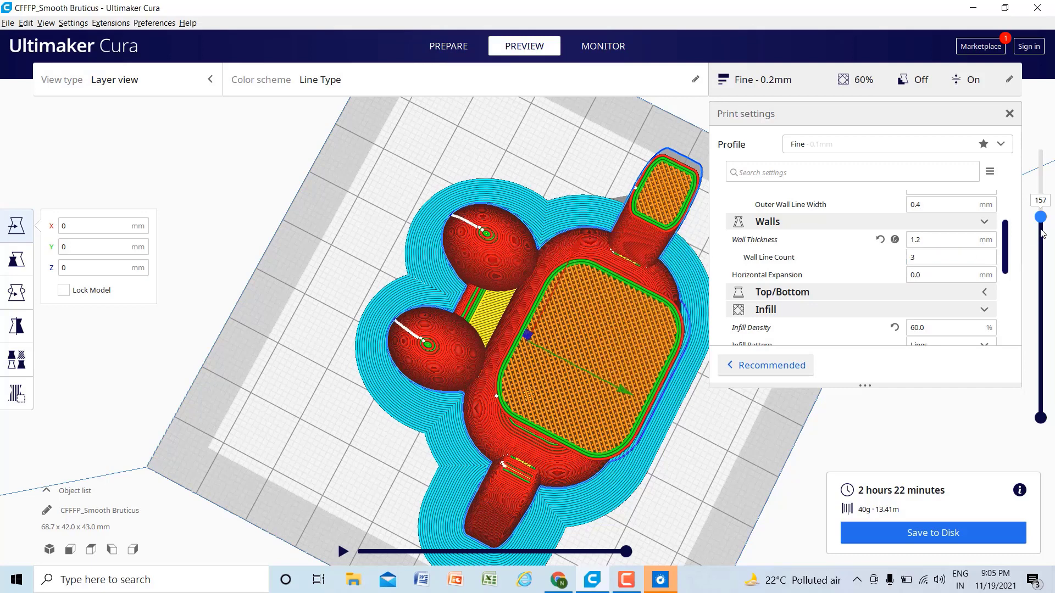
{"action": "left_click_drag", "start_coordinate": [1043, 218], "coordinate": [1042, 170]}
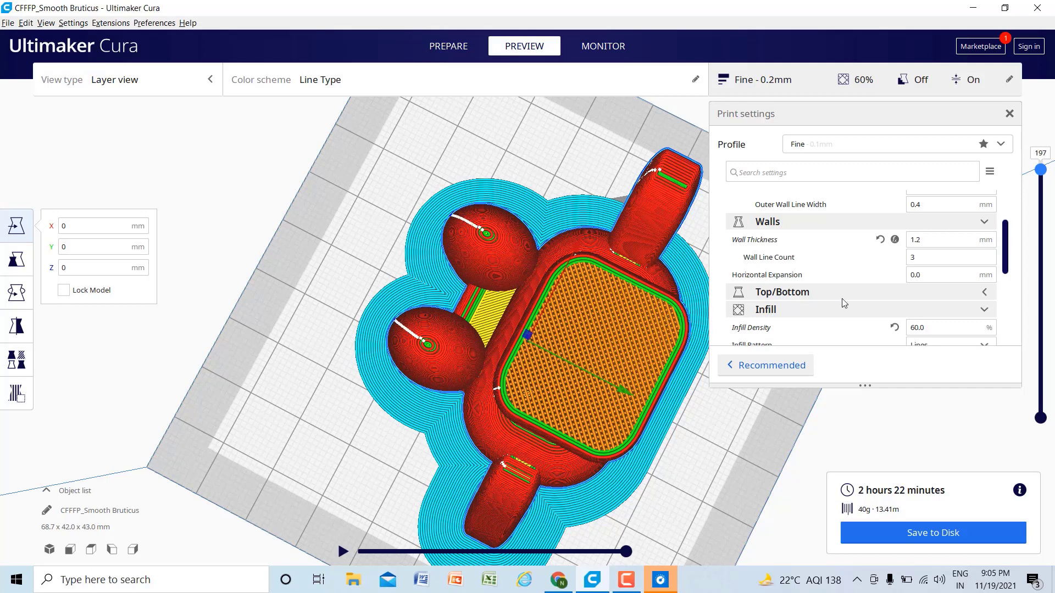
Step: Set the wall line count to 6, then slice the model and inspect its walls at layer 185
{"action": "left_click", "coordinate": [930, 255]}
{"action": "key", "text": "BackSpace"}
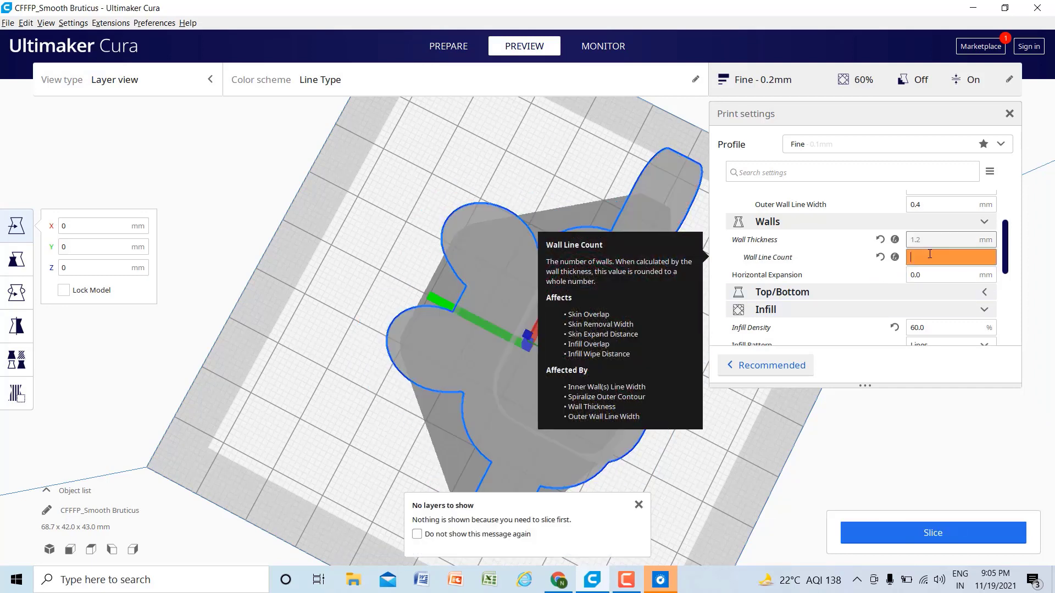
{"action": "type", "text": "6"}
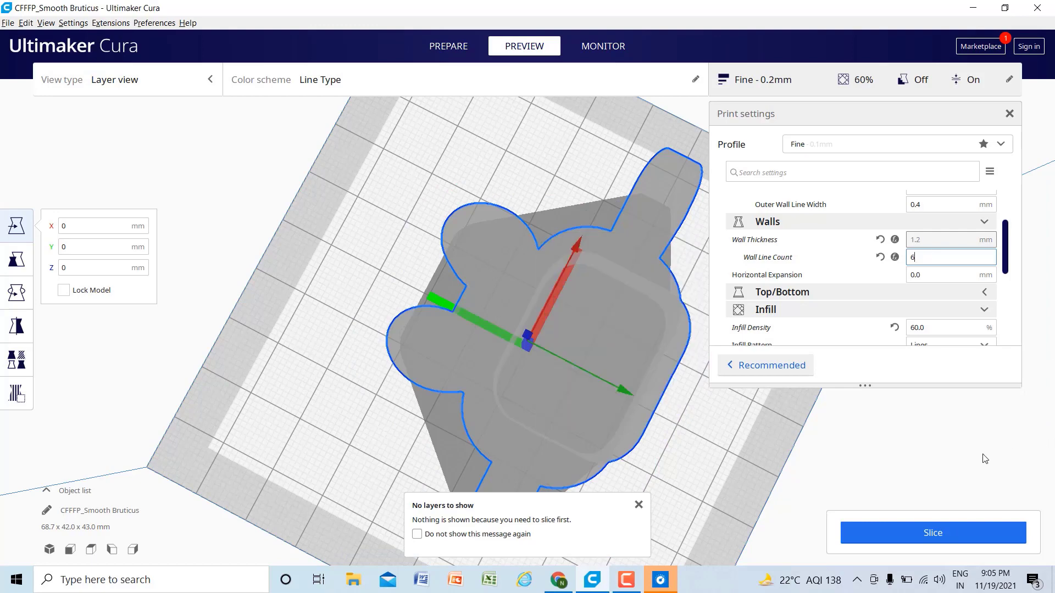
{"action": "left_click", "coordinate": [943, 533]}
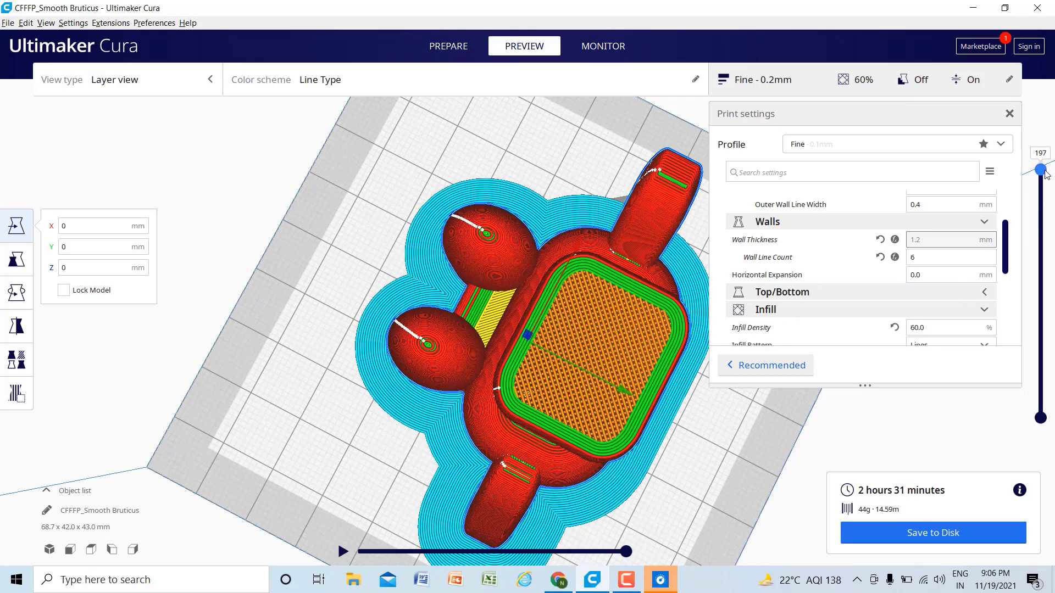
{"action": "left_click_drag", "start_coordinate": [1041, 170], "coordinate": [1041, 191]}
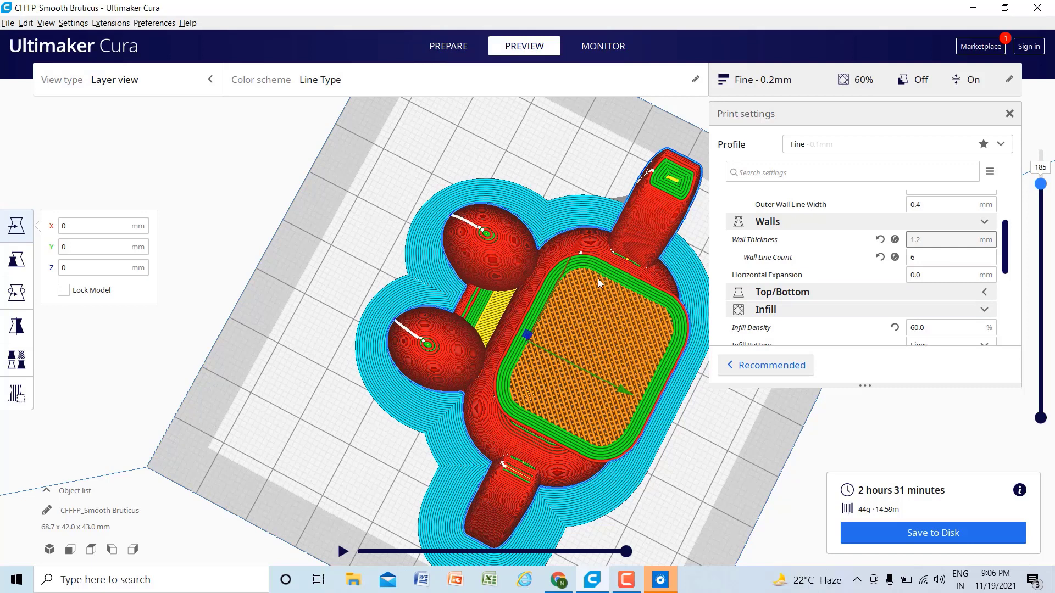
Step: Set the wall line count in the Walls print settings to 3
{"action": "left_click", "coordinate": [922, 258]}
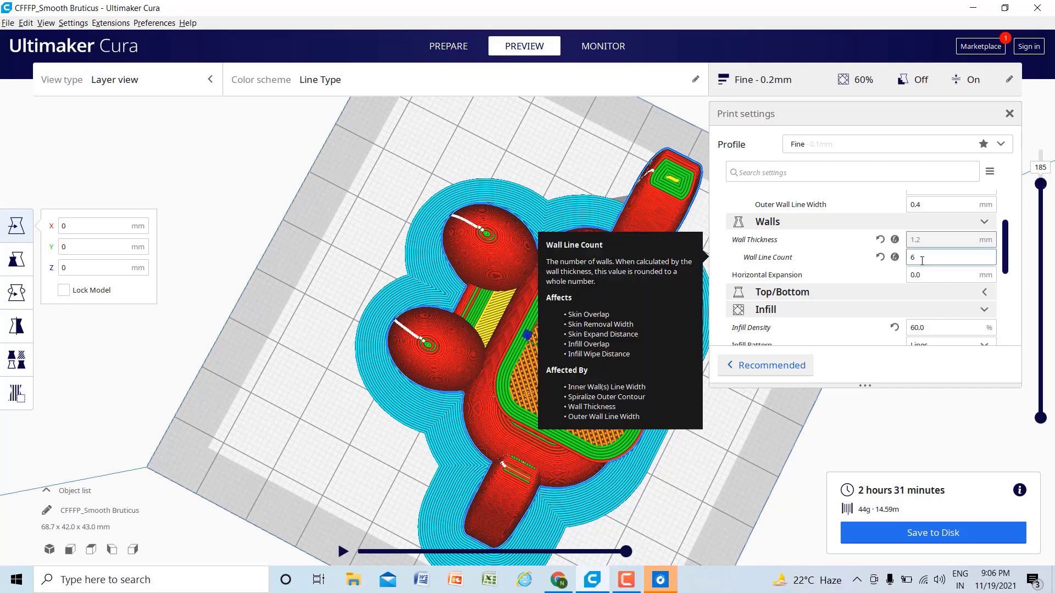
{"action": "key", "text": "BackSpace"}
{"action": "type", "text": "3"}
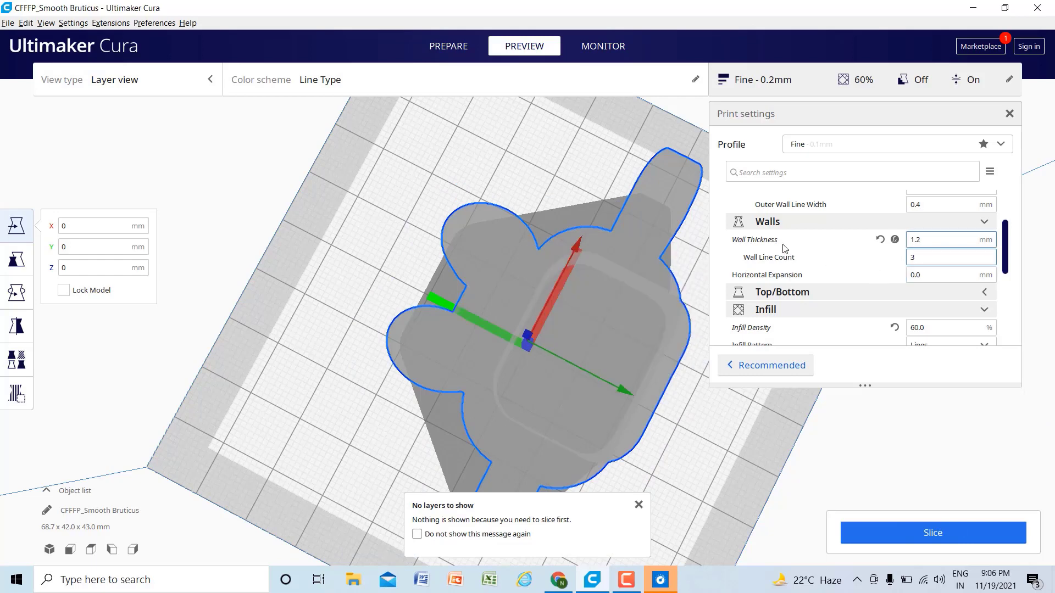
Step: Examine the Wall Thickness description and the optional Walls settings in the setting visibility list
{"action": "mouse_move", "coordinate": [785, 249]}
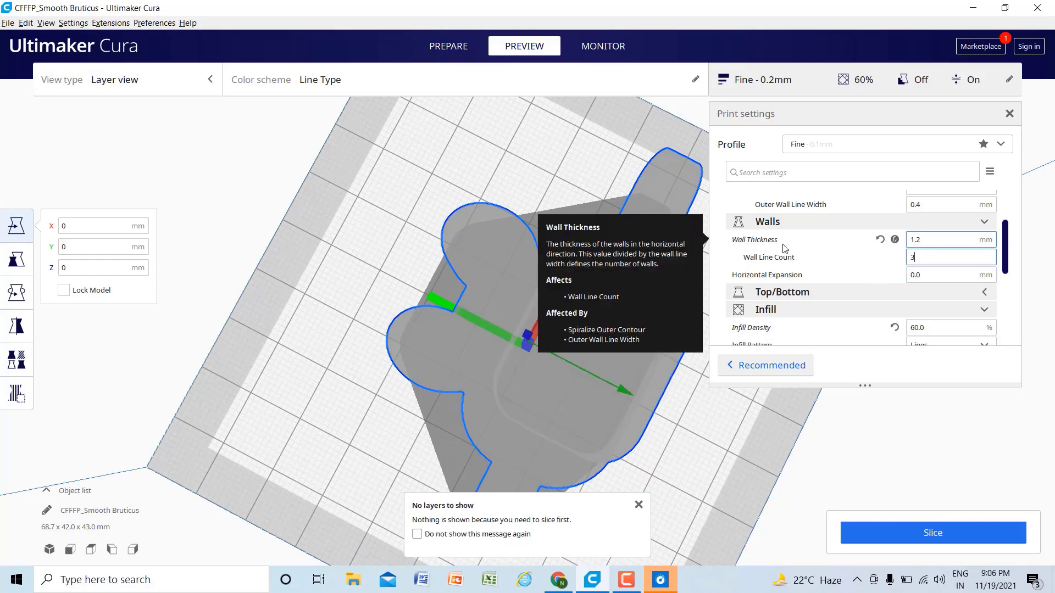
{"action": "left_click", "coordinate": [968, 223]}
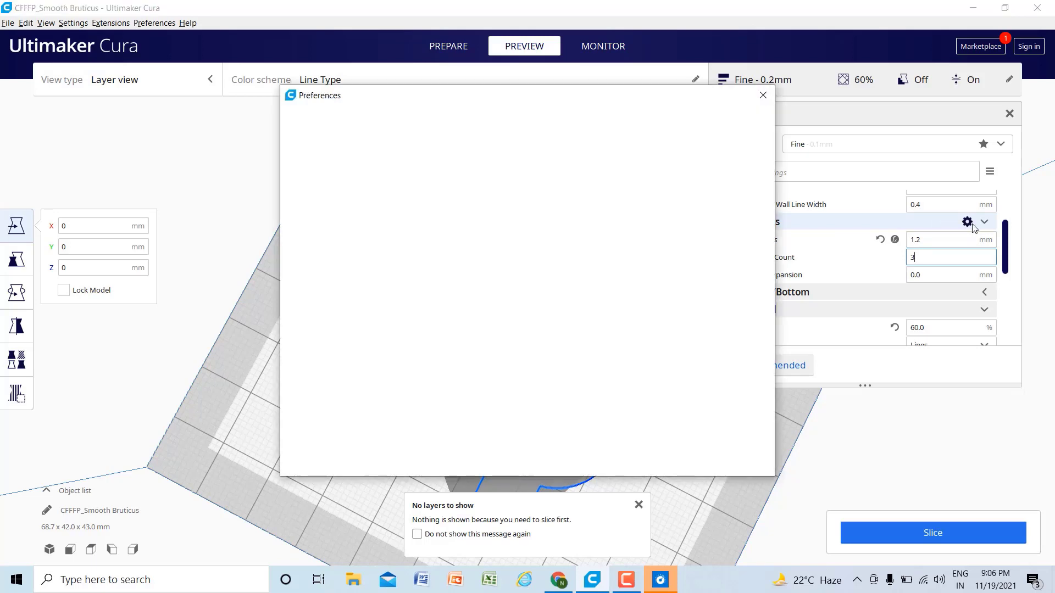
{"action": "scroll", "coordinate": [485, 353], "scroll_direction": "down", "scroll_amount": 1}
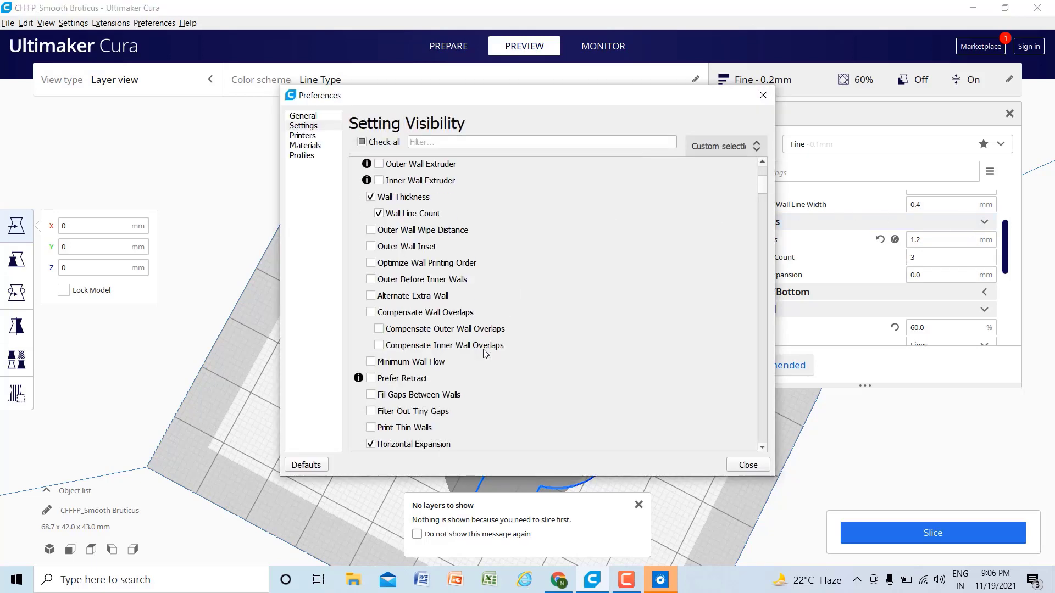
{"action": "scroll", "coordinate": [485, 354], "scroll_direction": "up", "scroll_amount": 1}
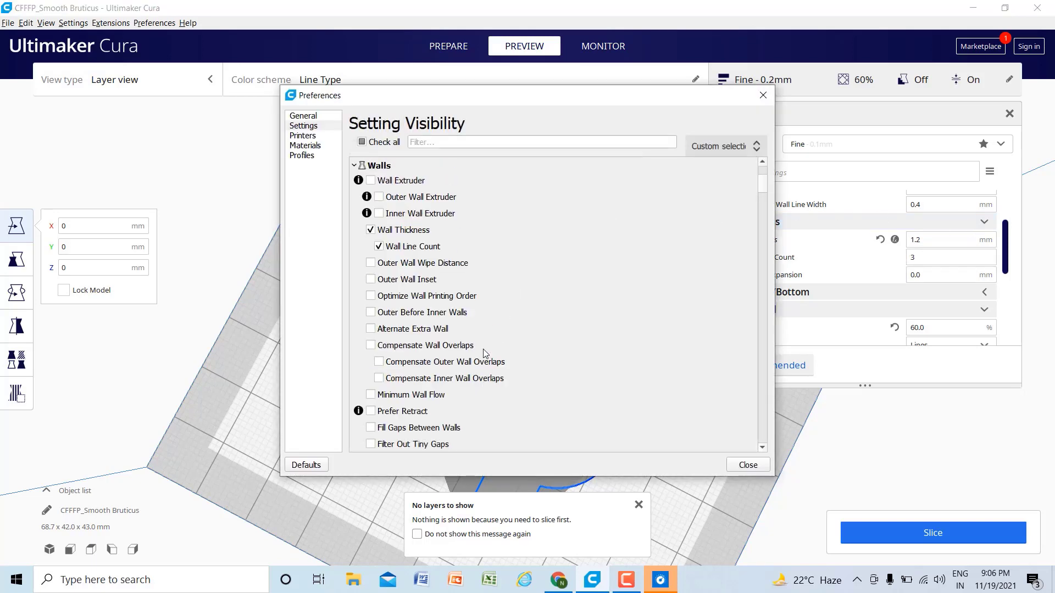
{"action": "left_click", "coordinate": [371, 181]}
{"action": "left_click", "coordinate": [387, 199]}
{"action": "scroll", "coordinate": [378, 360], "scroll_direction": "down", "scroll_amount": 1}
{"action": "scroll", "coordinate": [379, 361], "scroll_direction": "down", "scroll_amount": 2}
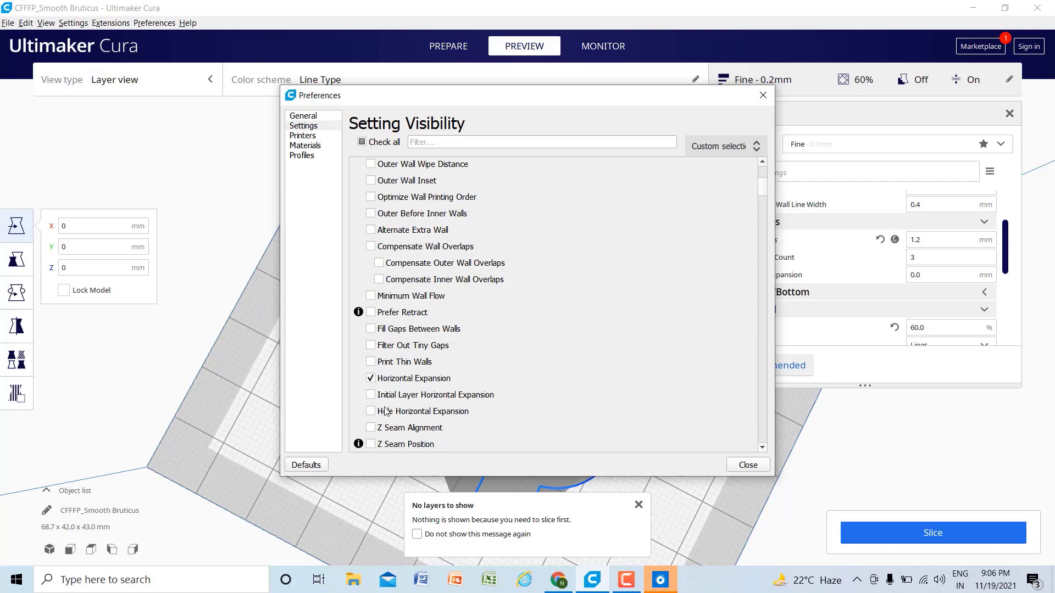
{"action": "scroll", "coordinate": [385, 411], "scroll_direction": "down", "scroll_amount": 1}
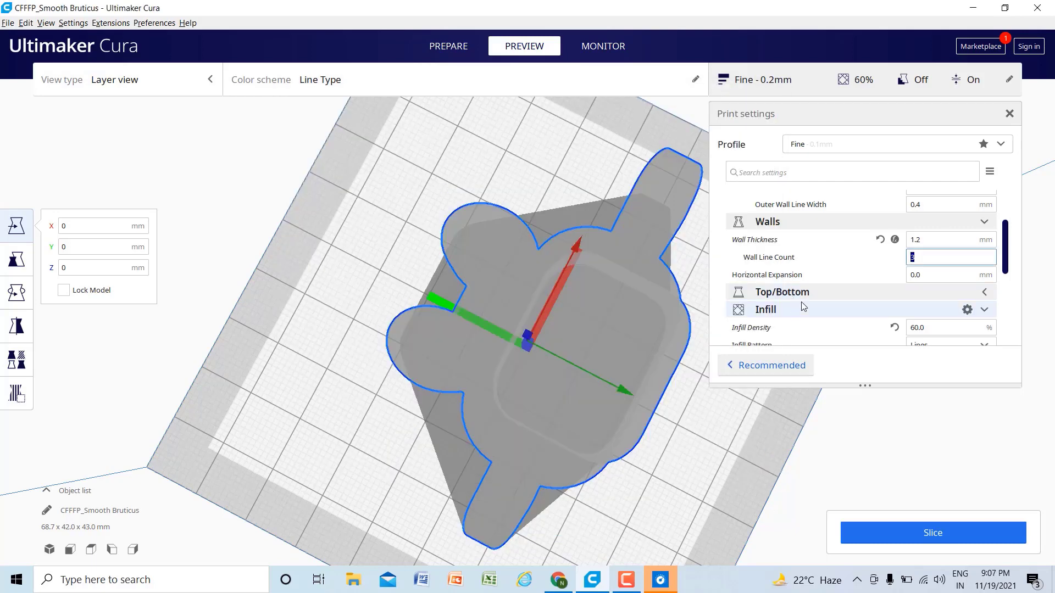
Step: Set the top thickness in the Top/Bottom print settings to 1 mm and slice the model
{"action": "left_click", "coordinate": [791, 292]}
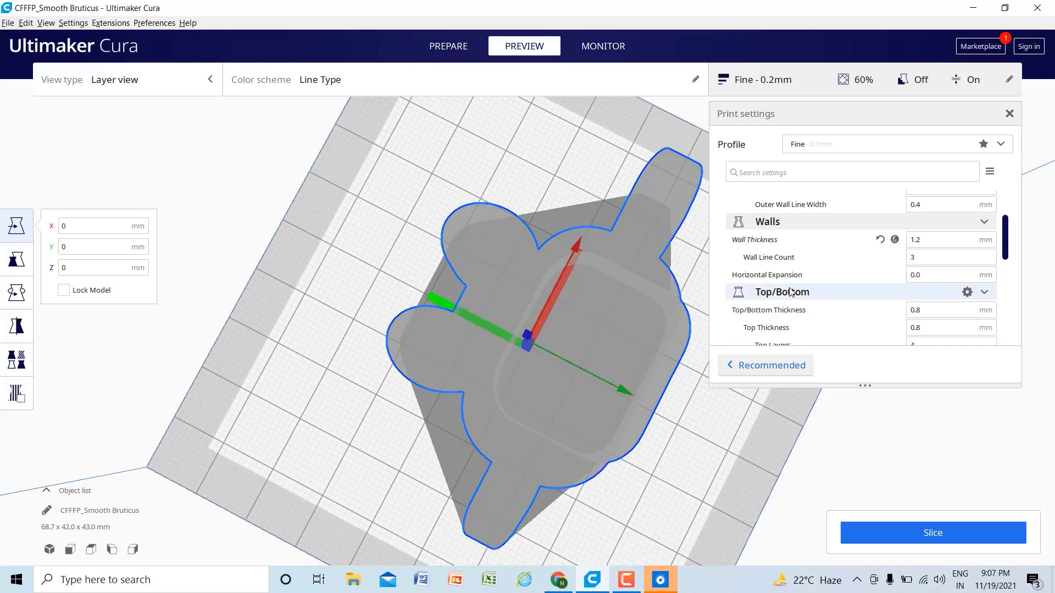
{"action": "scroll", "coordinate": [781, 313], "scroll_direction": "down", "scroll_amount": 1}
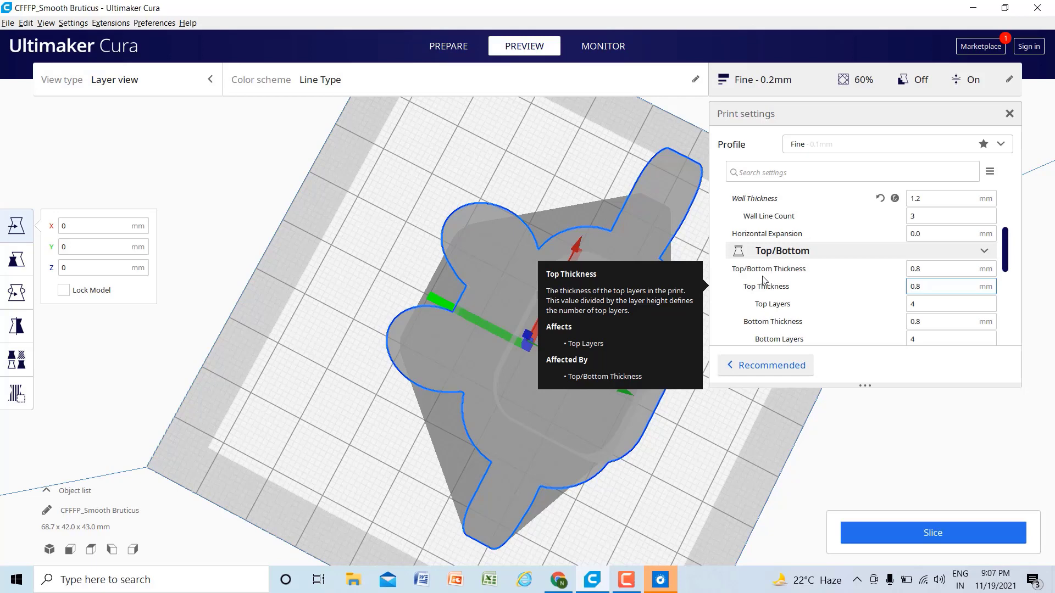
{"action": "mouse_move", "coordinate": [738, 274]}
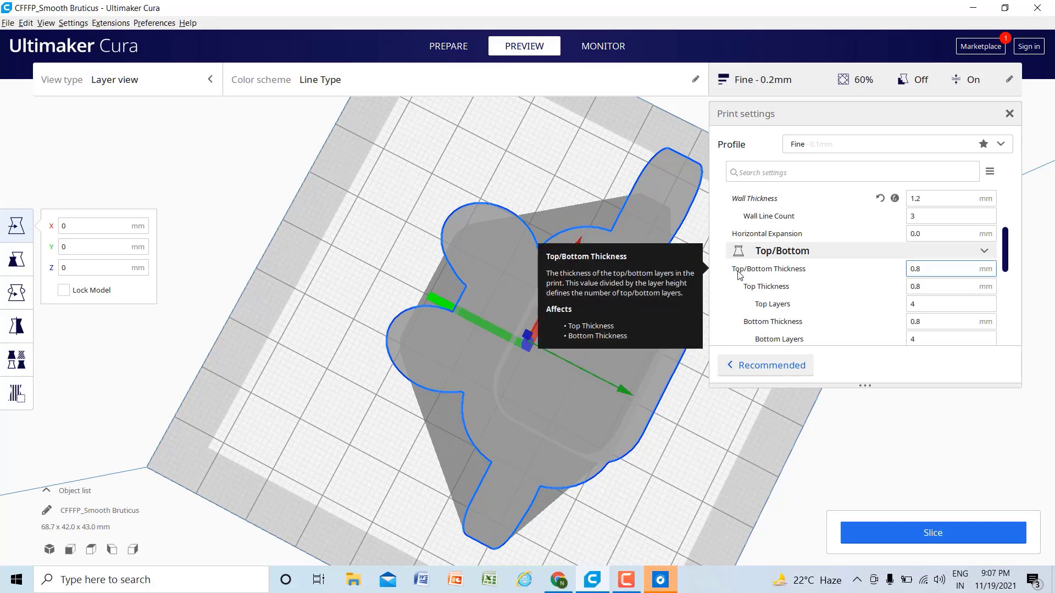
{"action": "left_click", "coordinate": [932, 270]}
{"action": "mouse_move", "coordinate": [758, 287]}
{"action": "left_click", "coordinate": [926, 285]}
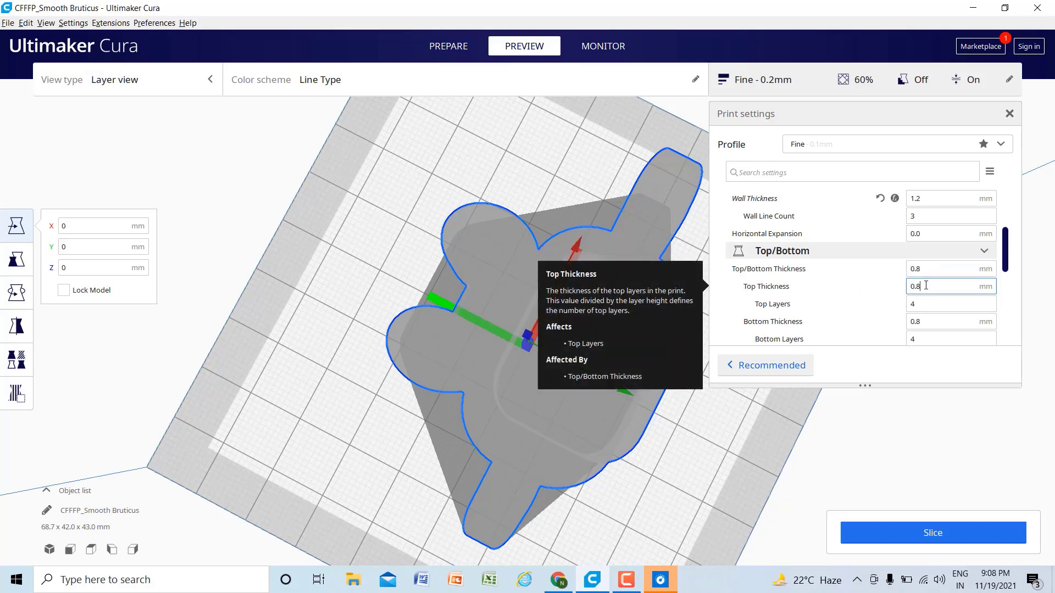
{"action": "key", "text": "BackSpace"}
{"action": "key", "text": "BackSpace"}
{"action": "type", "text": "1"}
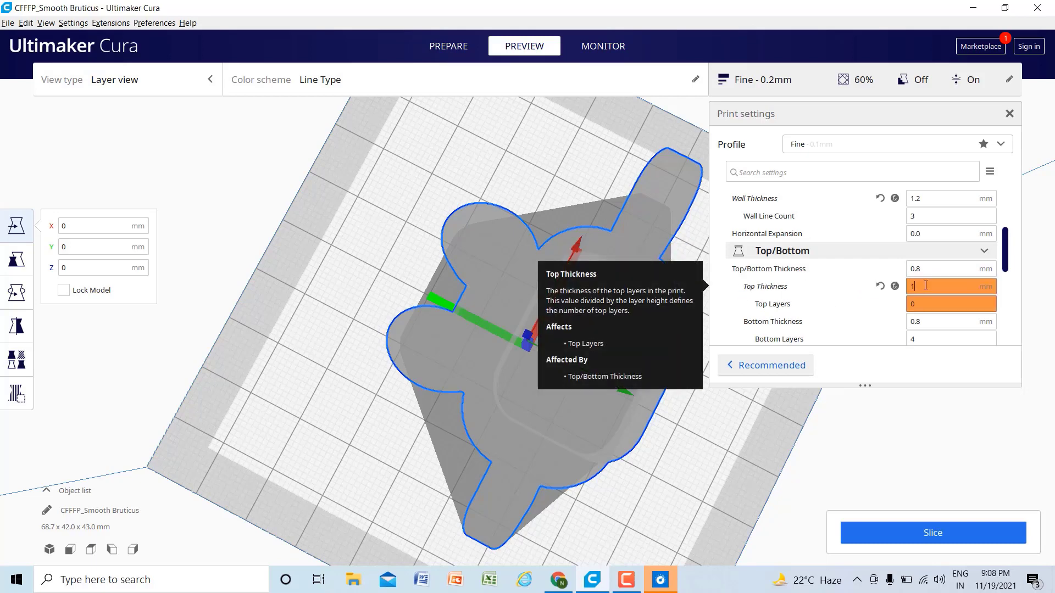
{"action": "key", "text": "Tab"}
{"action": "left_click", "coordinate": [918, 304]}
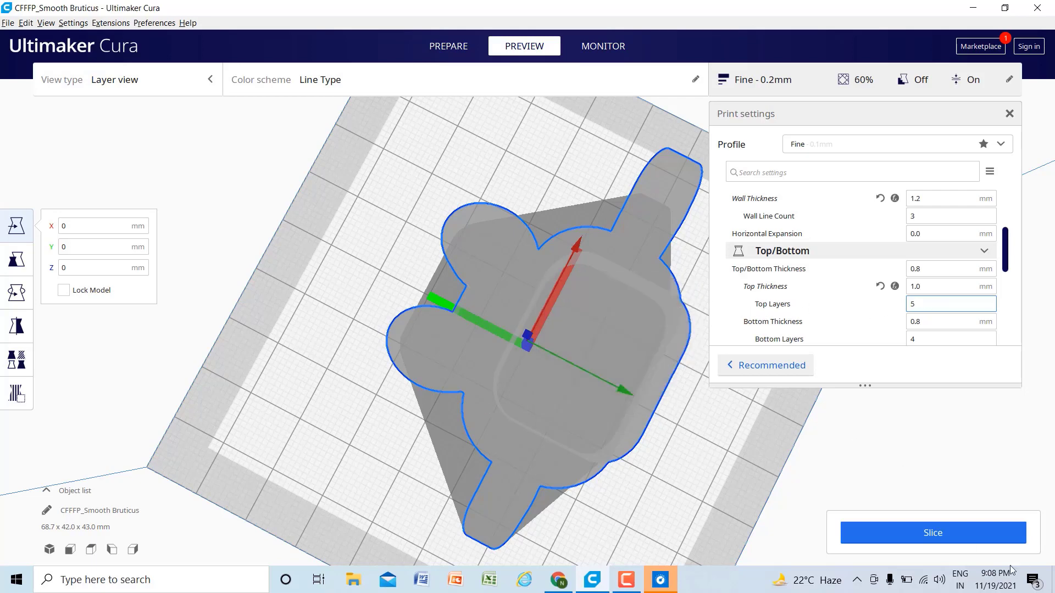
{"action": "left_click", "coordinate": [951, 530]}
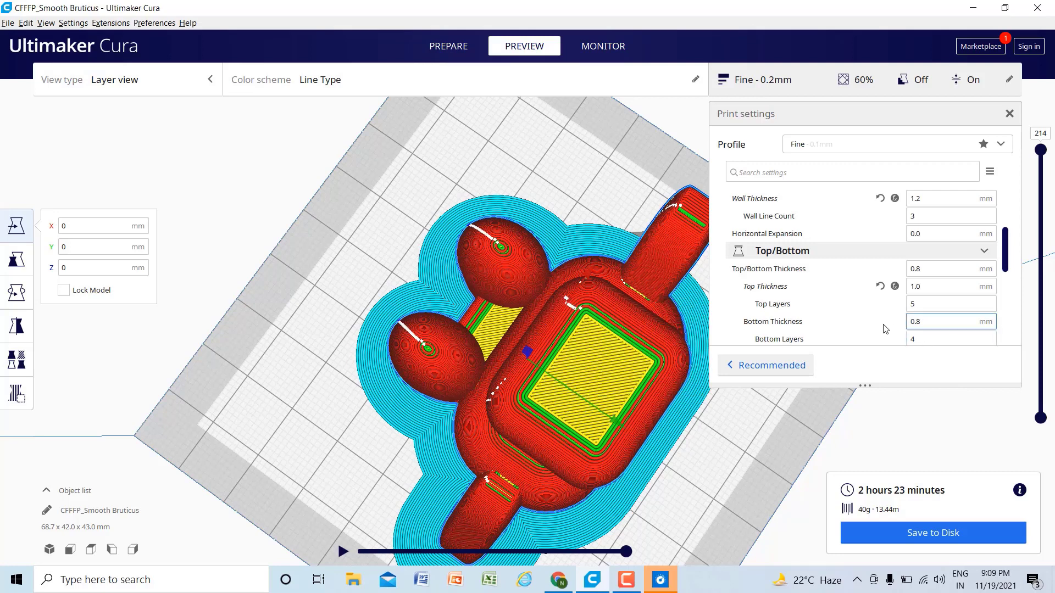
Step: Make Infill Overlap Percentage, Infill Layer Thickness and Infill Before Walls visible among the Infill print settings
{"action": "scroll", "coordinate": [841, 269], "scroll_direction": "down", "scroll_amount": 2}
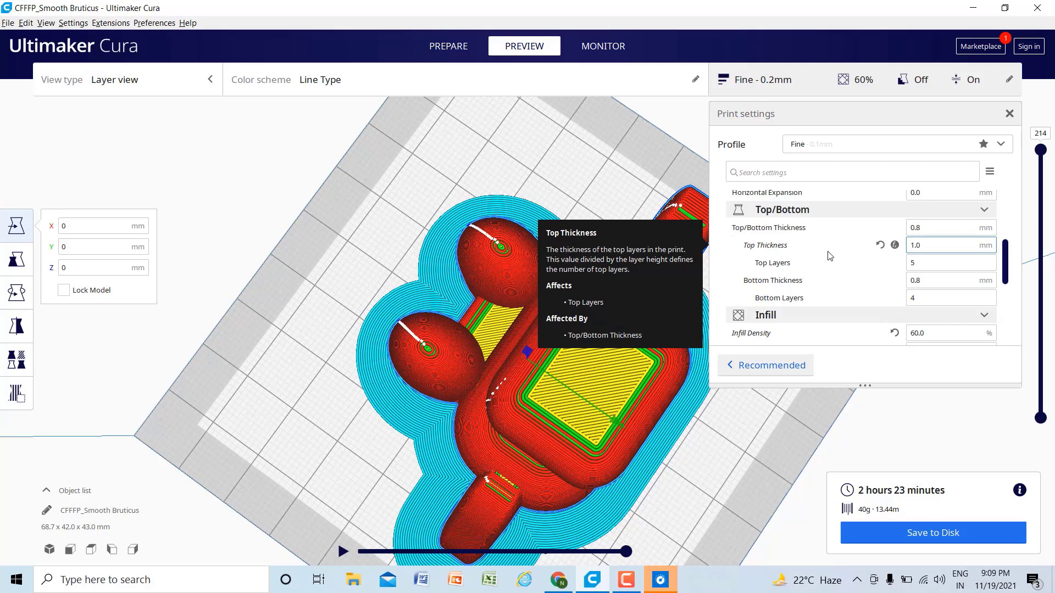
{"action": "scroll", "coordinate": [808, 313], "scroll_direction": "down", "scroll_amount": 2}
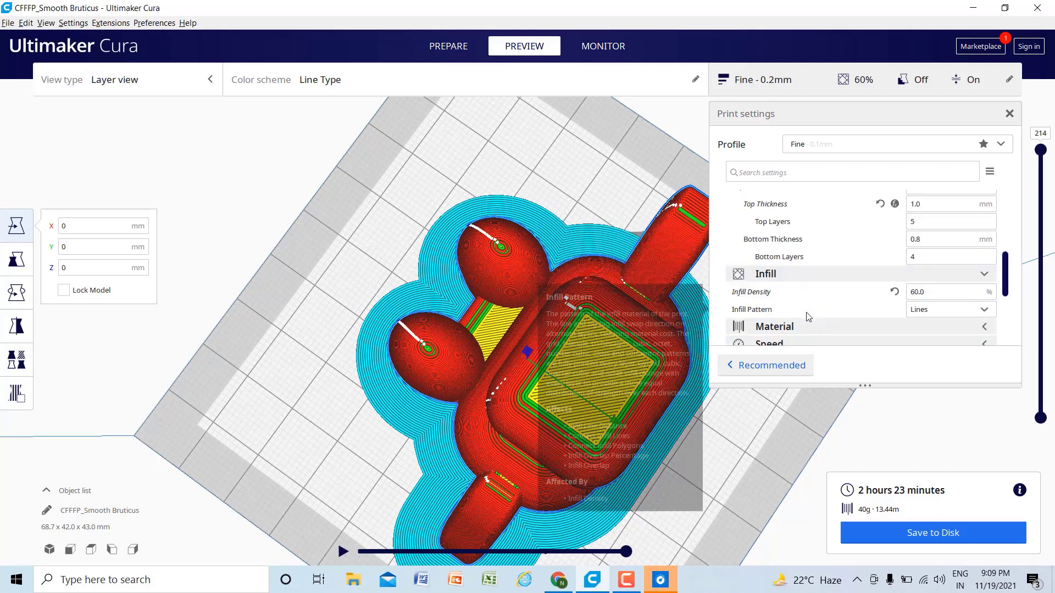
{"action": "scroll", "coordinate": [807, 316], "scroll_direction": "down", "scroll_amount": 2}
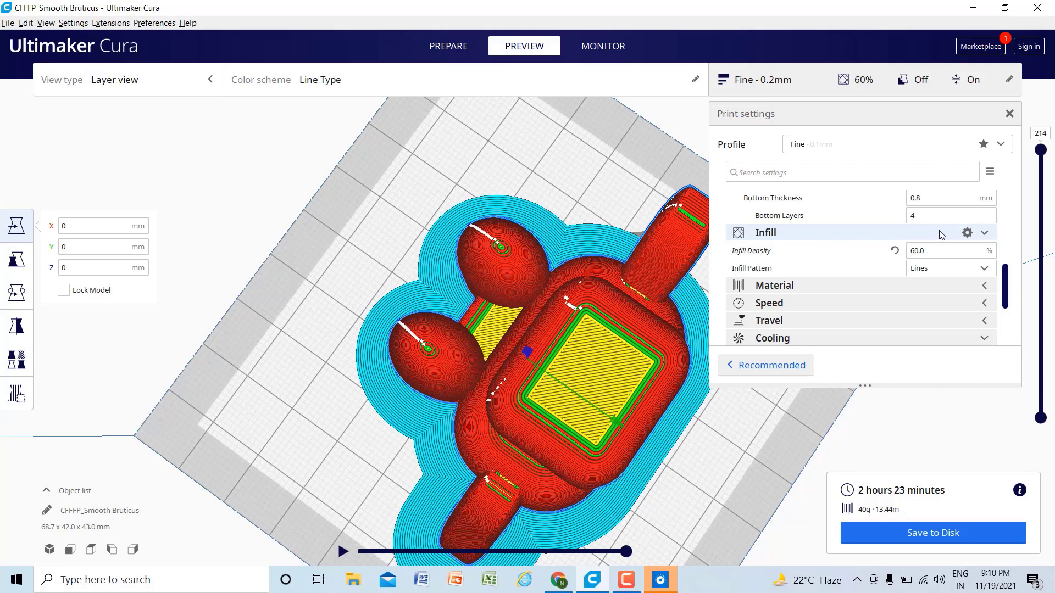
{"action": "left_click", "coordinate": [967, 233]}
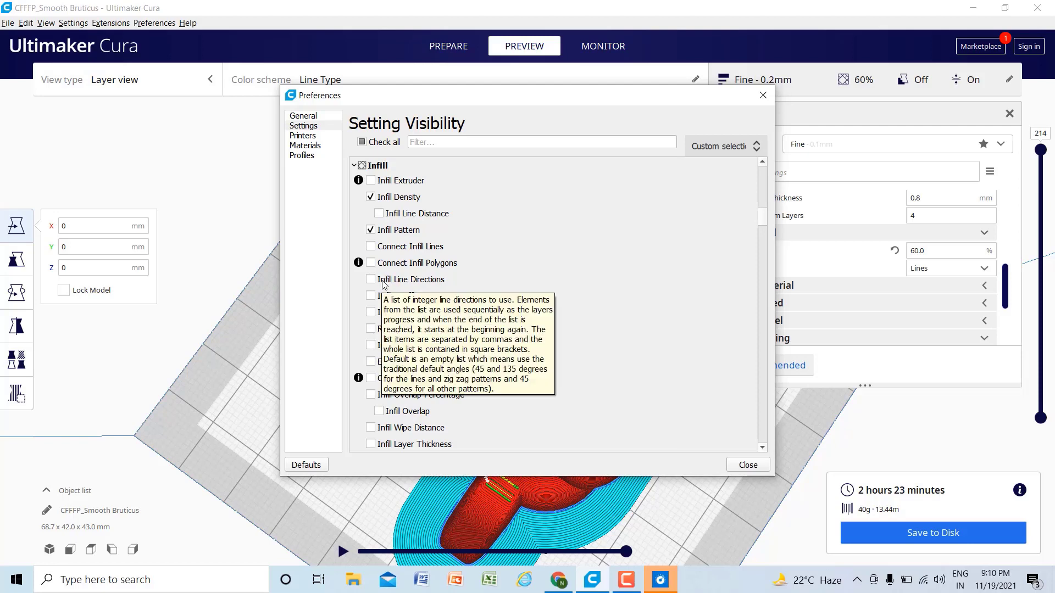
{"action": "left_click", "coordinate": [371, 395]}
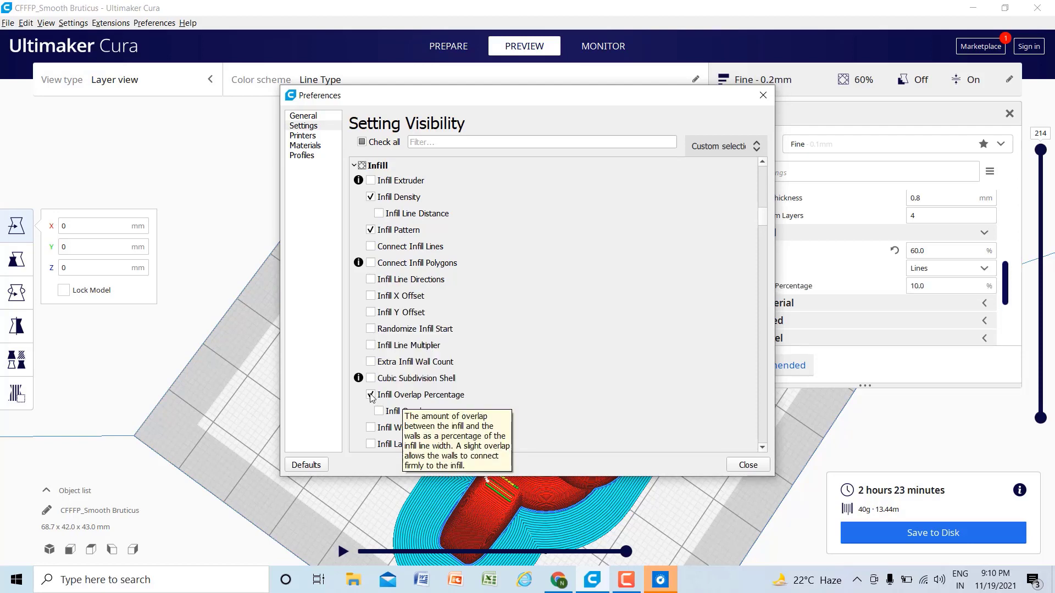
{"action": "scroll", "coordinate": [372, 417], "scroll_direction": "down", "scroll_amount": 3}
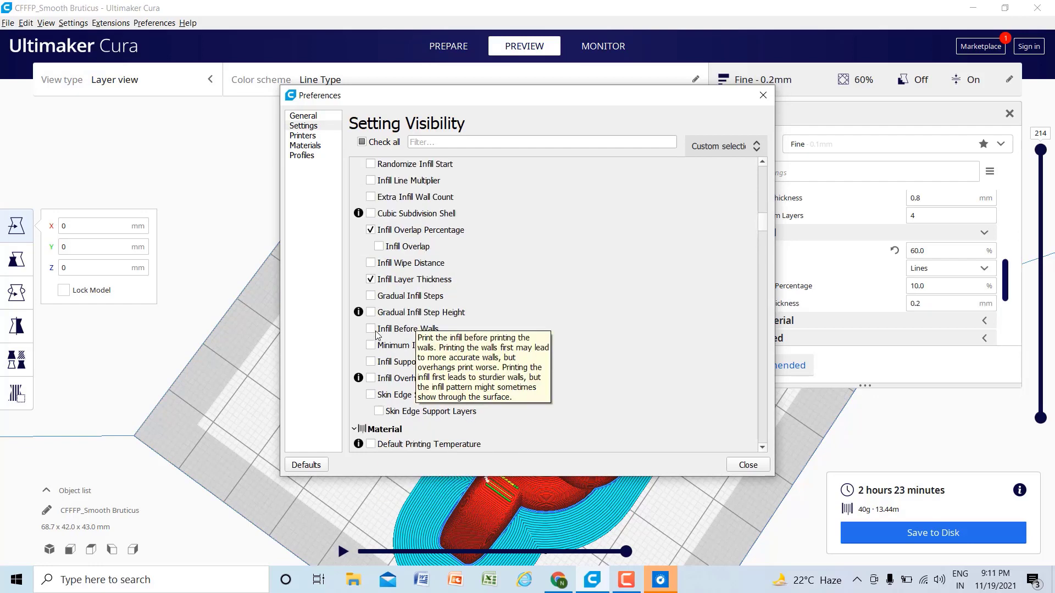
{"action": "left_click", "coordinate": [371, 329]}
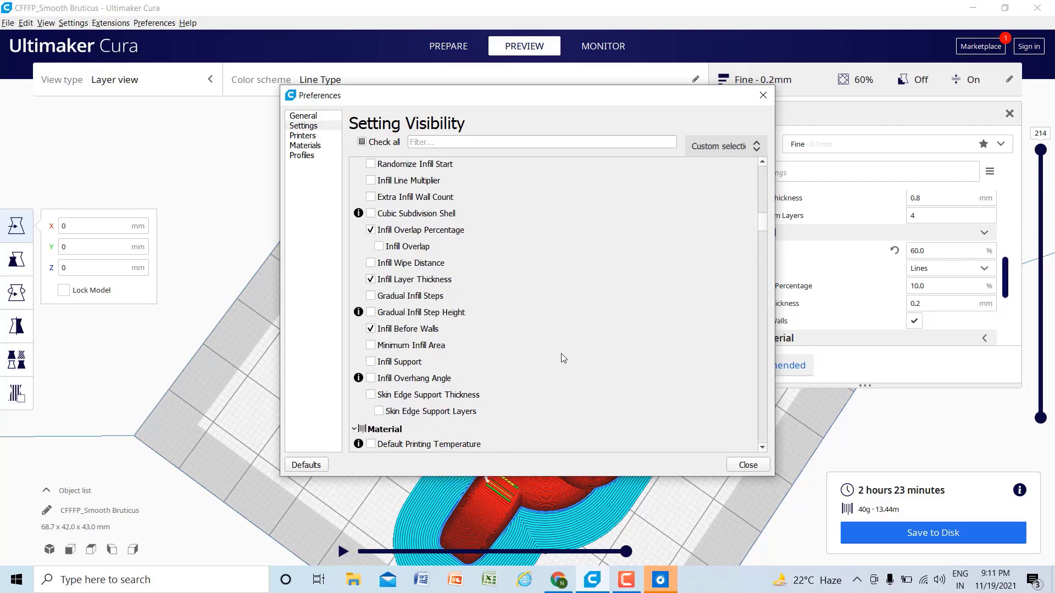
{"action": "left_click", "coordinate": [742, 466]}
Step: Set the infill density to 10%, slice the model and compare the infill at layers 149 and 194
{"action": "right_click_drag", "start_coordinate": [627, 446], "coordinate": [580, 427]}
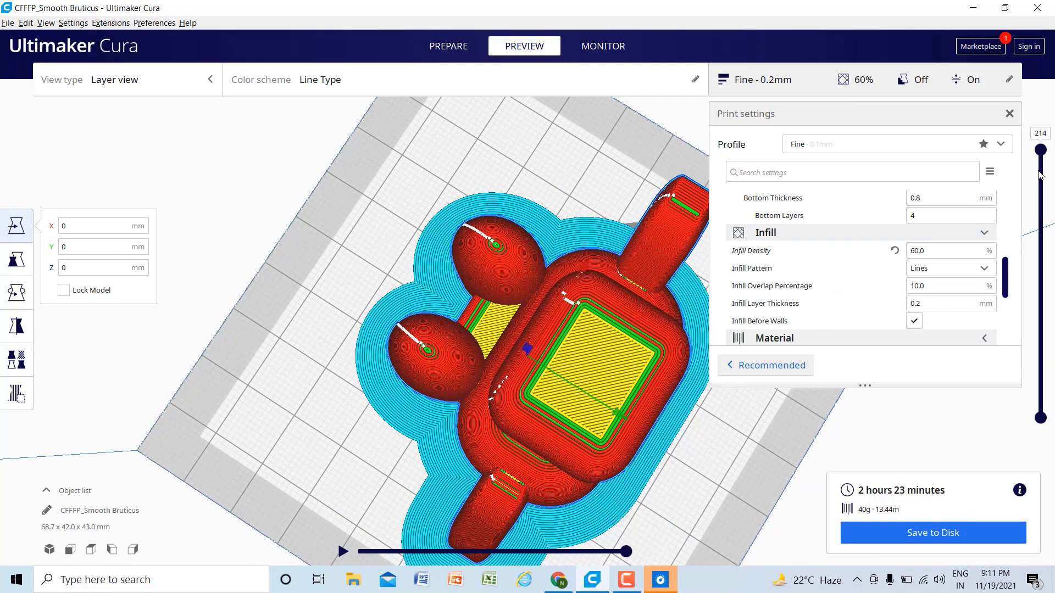
{"action": "left_click_drag", "start_coordinate": [1043, 160], "coordinate": [1041, 235]}
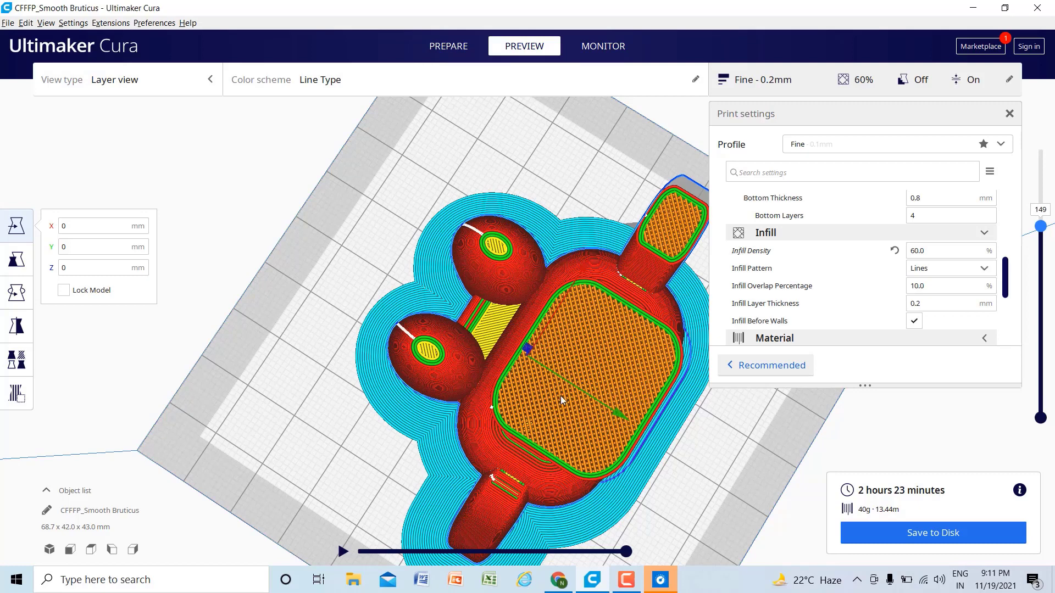
{"action": "left_click", "coordinate": [931, 255]}
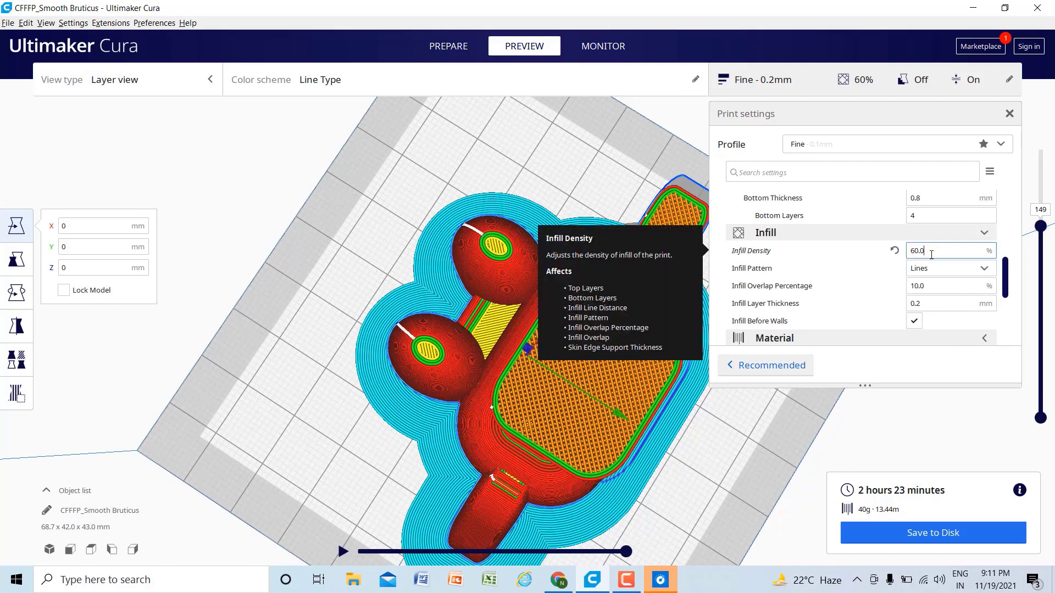
{"action": "key", "text": "BackSpace"}
{"action": "key", "text": "BackSpace"}
{"action": "key", "text": "BackSpace"}
{"action": "key", "text": "BackSpace"}
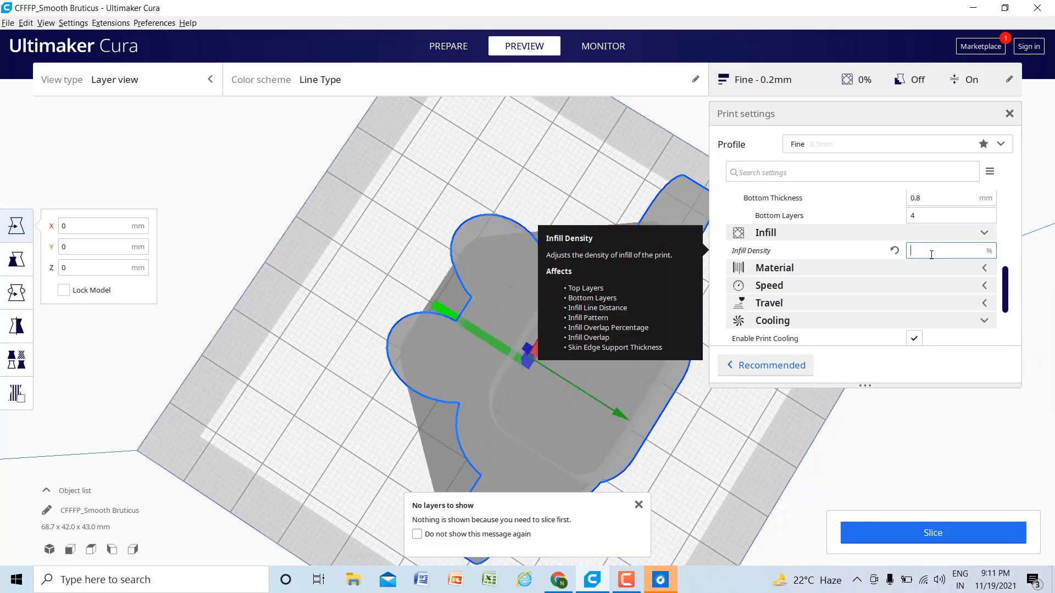
{"action": "type", "text": "10"}
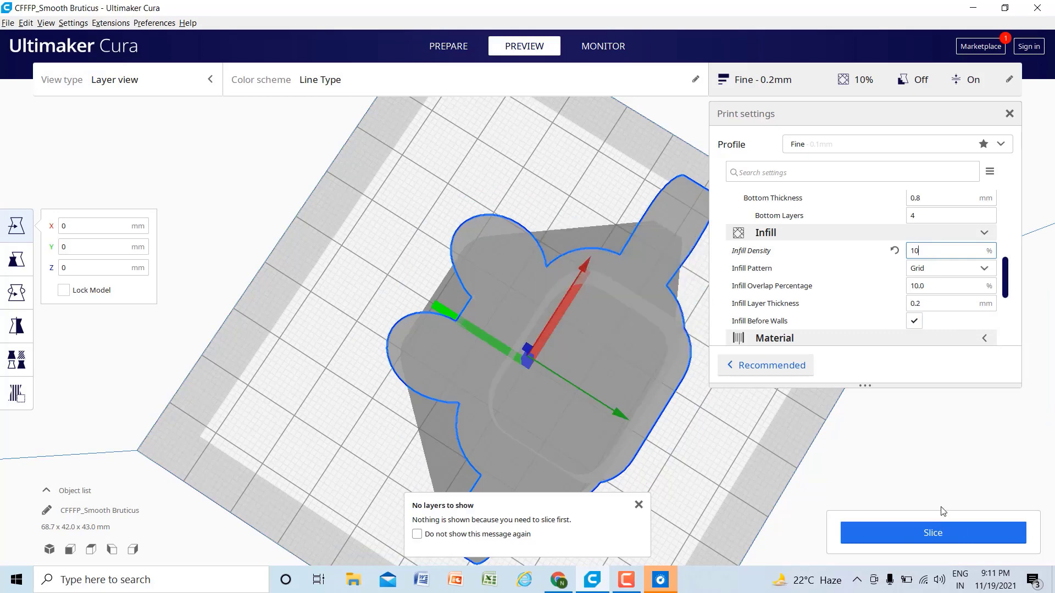
{"action": "left_click", "coordinate": [937, 539]}
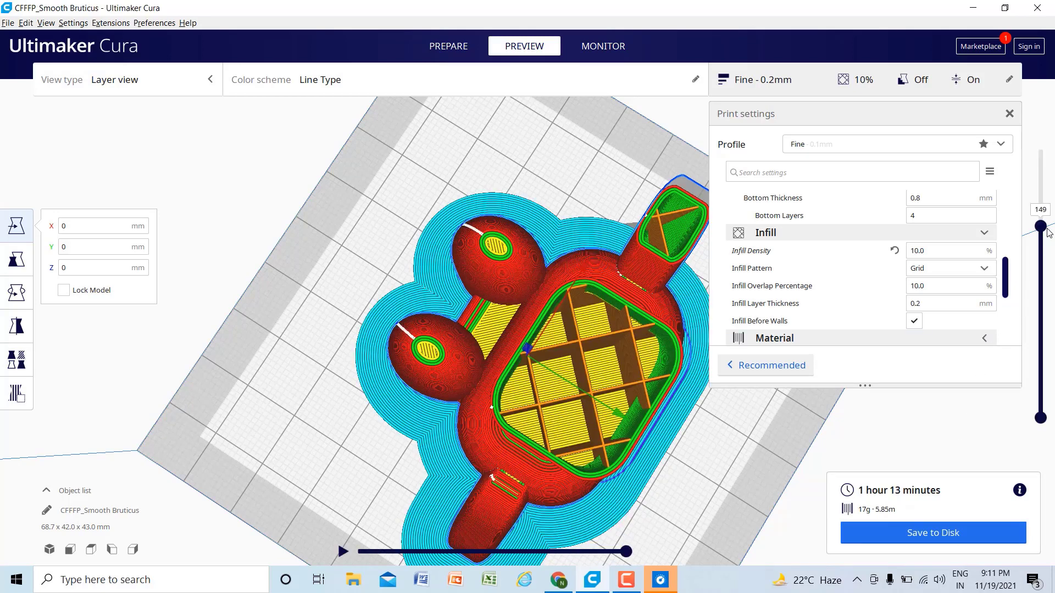
{"action": "left_click_drag", "start_coordinate": [1042, 240], "coordinate": [1041, 173]}
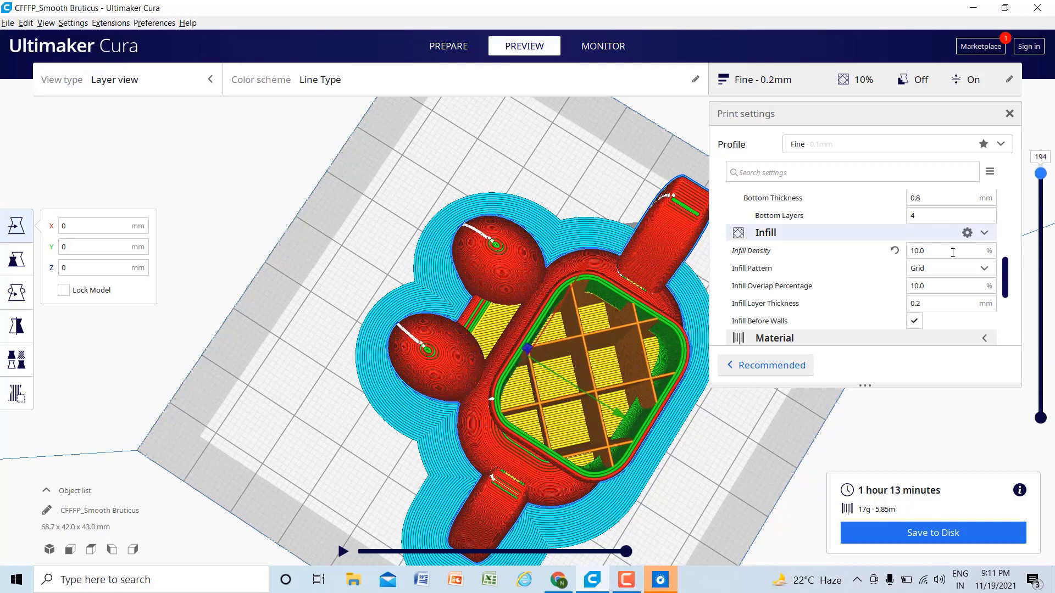
Step: Set the infill density to 20%, slice the model and preview the infill at layer 63
{"action": "left_click", "coordinate": [932, 250]}
{"action": "key", "text": "BackSpace"}
{"action": "key", "text": "BackSpace"}
{"action": "key", "text": "BackSpace"}
{"action": "key", "text": "BackSpace"}
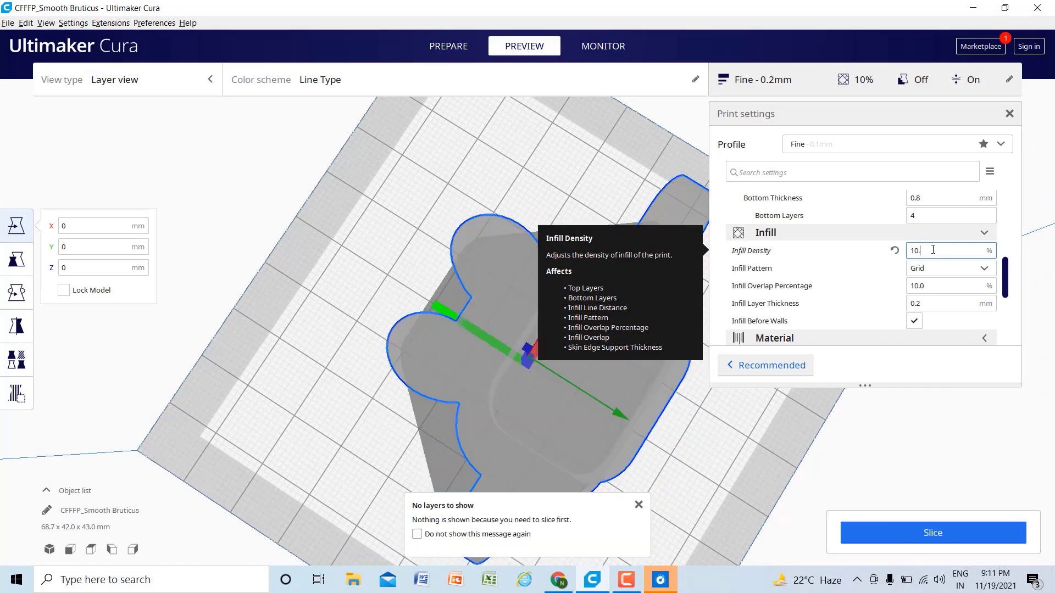
{"action": "type", "text": "2"}
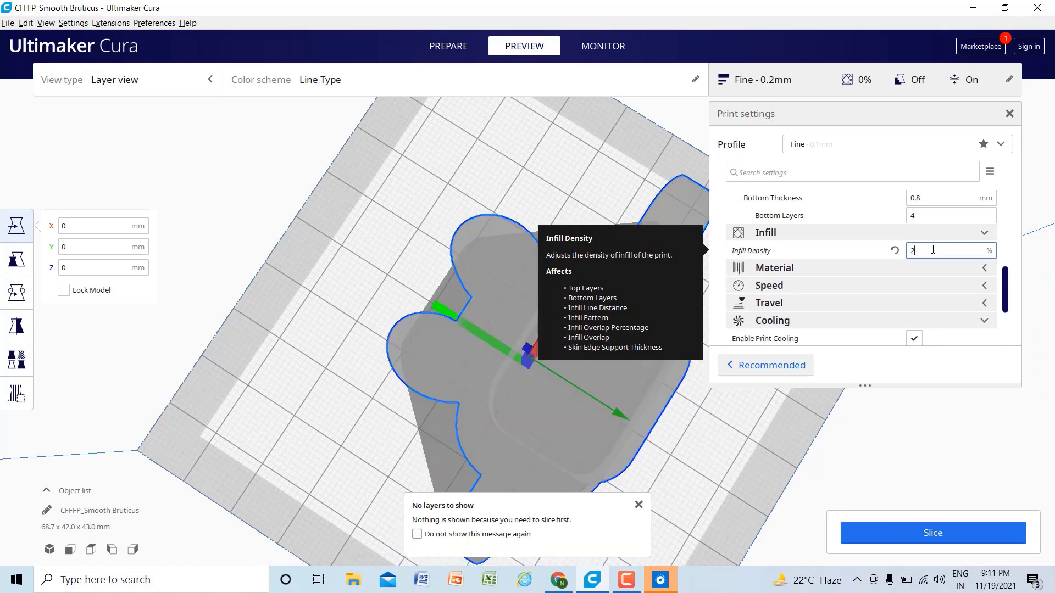
{"action": "type", "text": "0"}
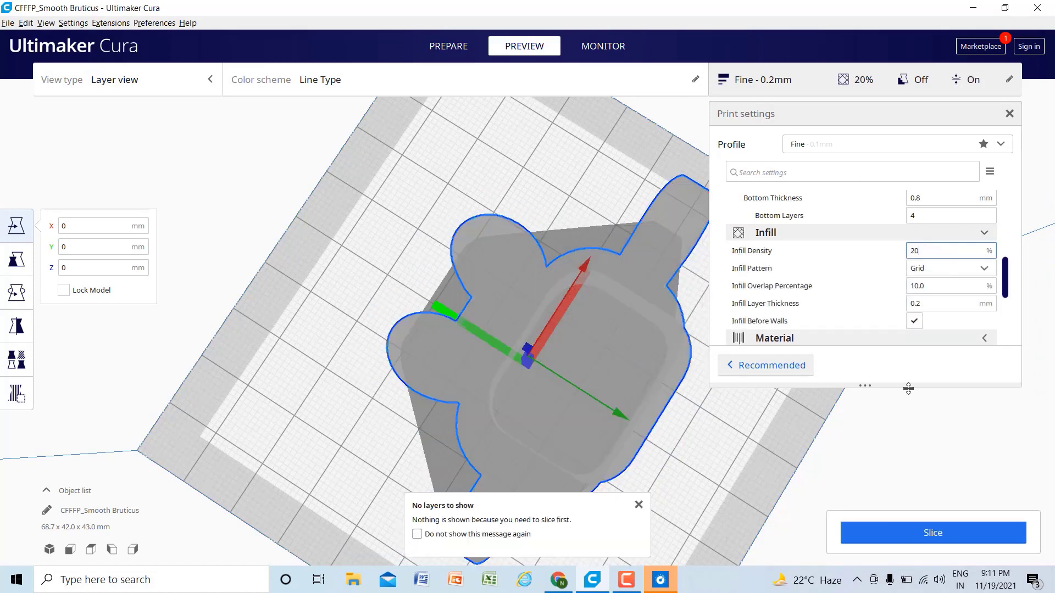
{"action": "left_click", "coordinate": [913, 539]}
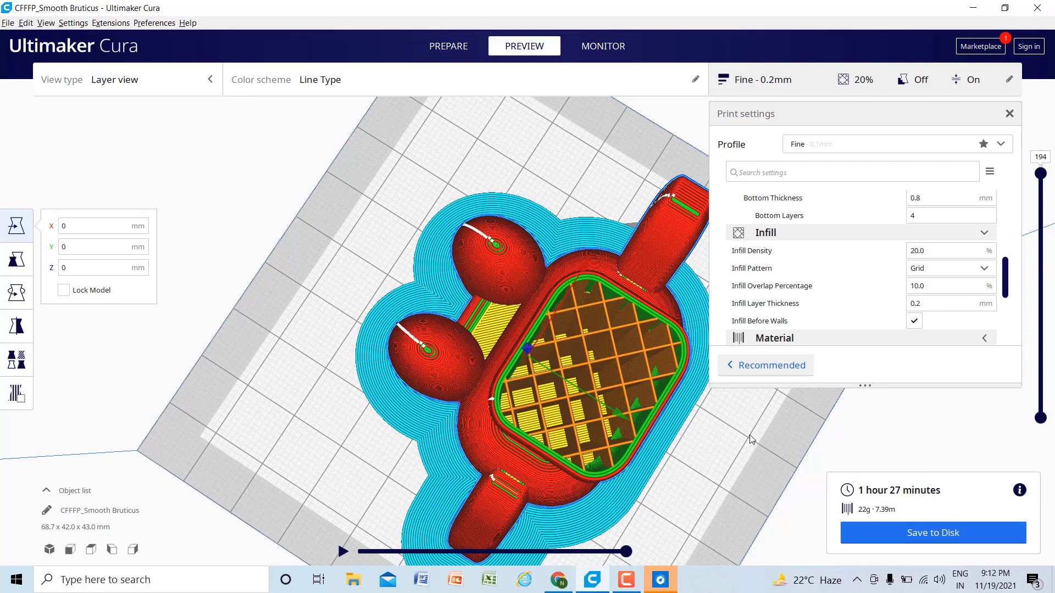
{"action": "left_click_drag", "start_coordinate": [1040, 175], "coordinate": [1040, 328]}
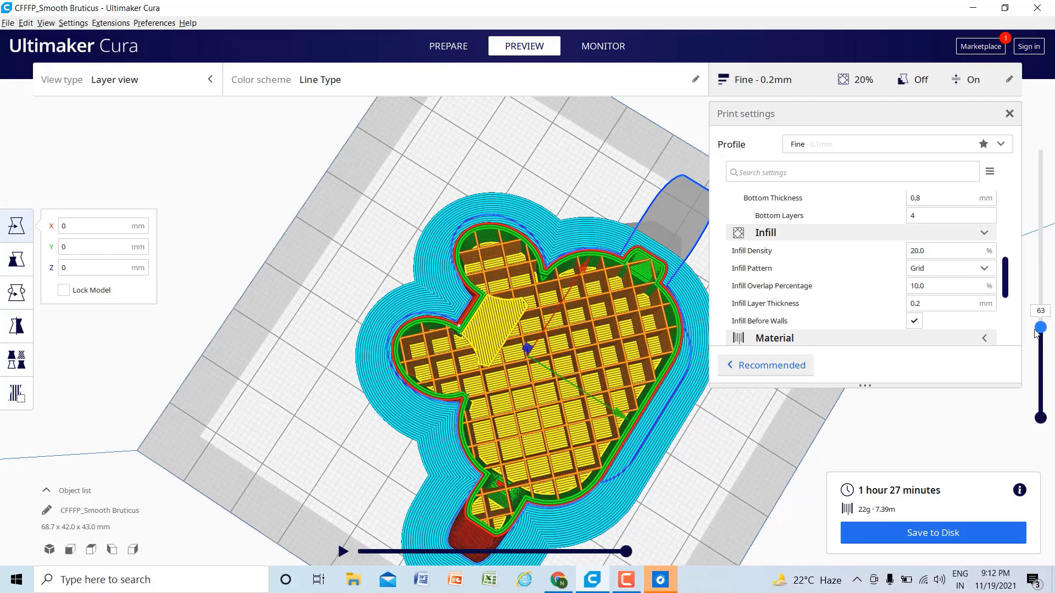
Step: Set the infill density to 100%, slice the model and compare the infill at layers 63 and 97
{"action": "left_click", "coordinate": [951, 255]}
{"action": "key", "text": "BackSpace"}
{"action": "key", "text": "BackSpace"}
{"action": "key", "text": "BackSpace"}
{"action": "key", "text": "BackSpace"}
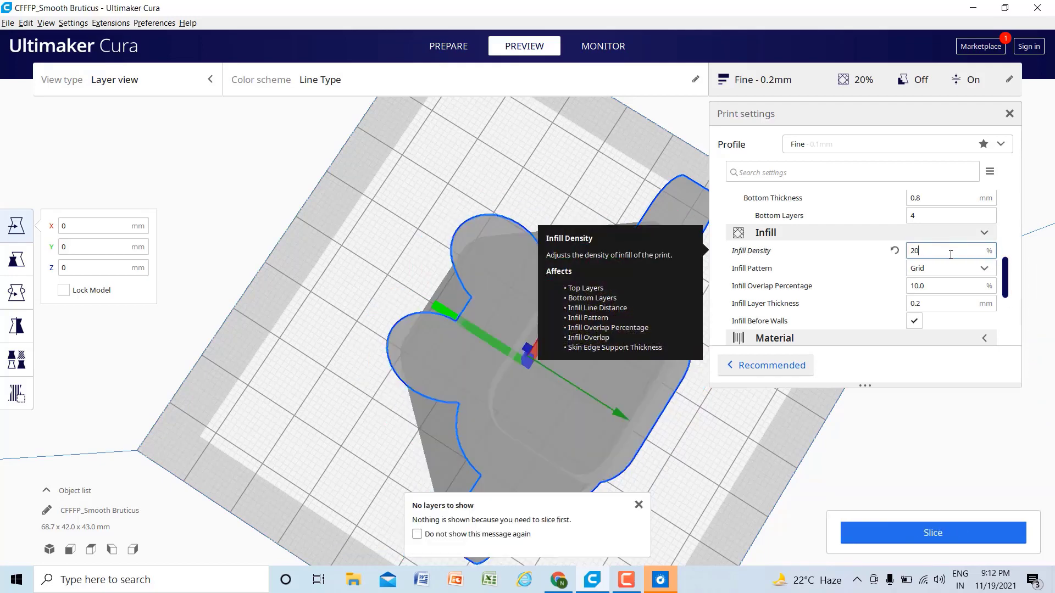
{"action": "type", "text": "100"}
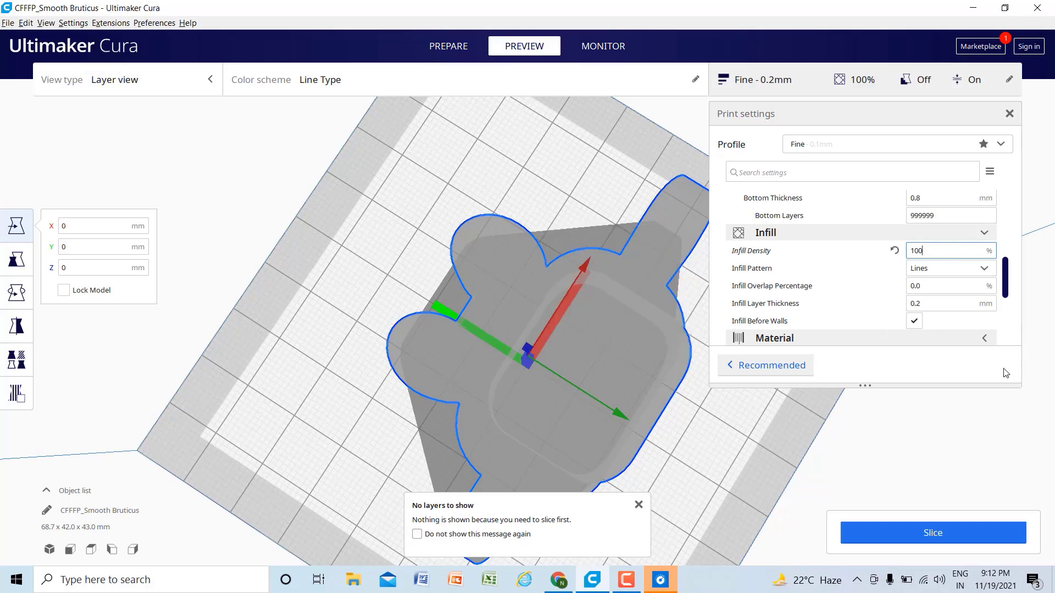
{"action": "left_click", "coordinate": [936, 543]}
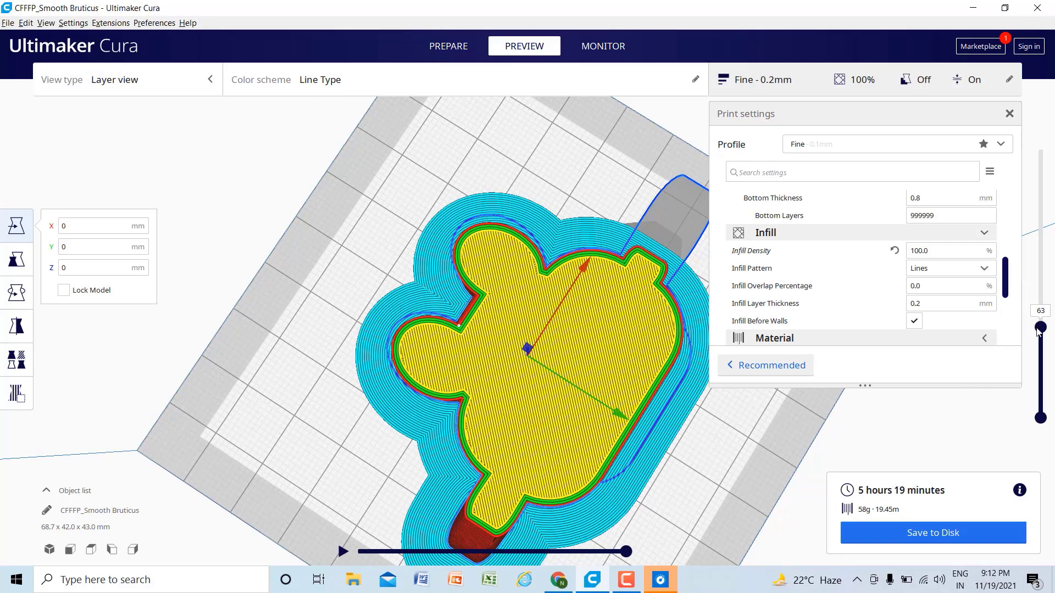
{"action": "left_click_drag", "start_coordinate": [1039, 329], "coordinate": [1040, 287]}
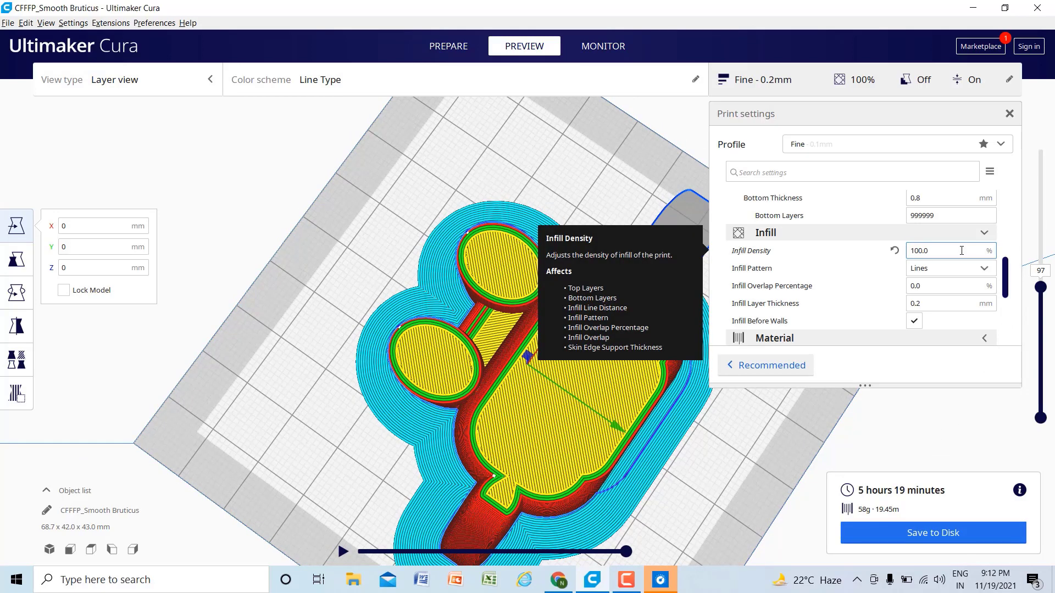
Step: Return the infill density to 20%
{"action": "key", "text": "BackSpace"}
{"action": "key", "text": "BackSpace"}
{"action": "key", "text": "BackSpace"}
{"action": "key", "text": "BackSpace"}
{"action": "type", "text": "2"}
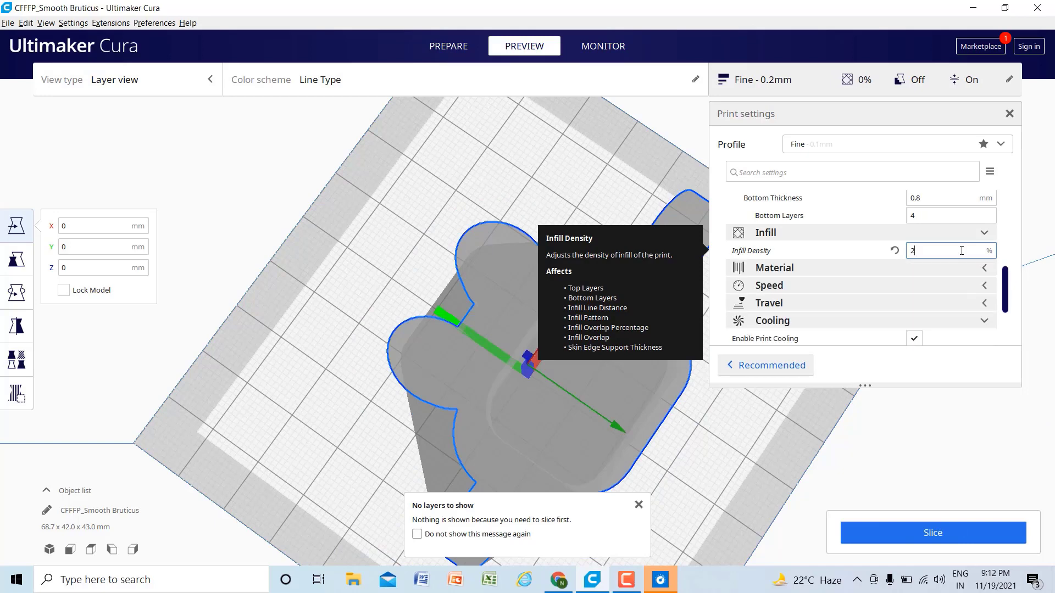
{"action": "type", "text": "0"}
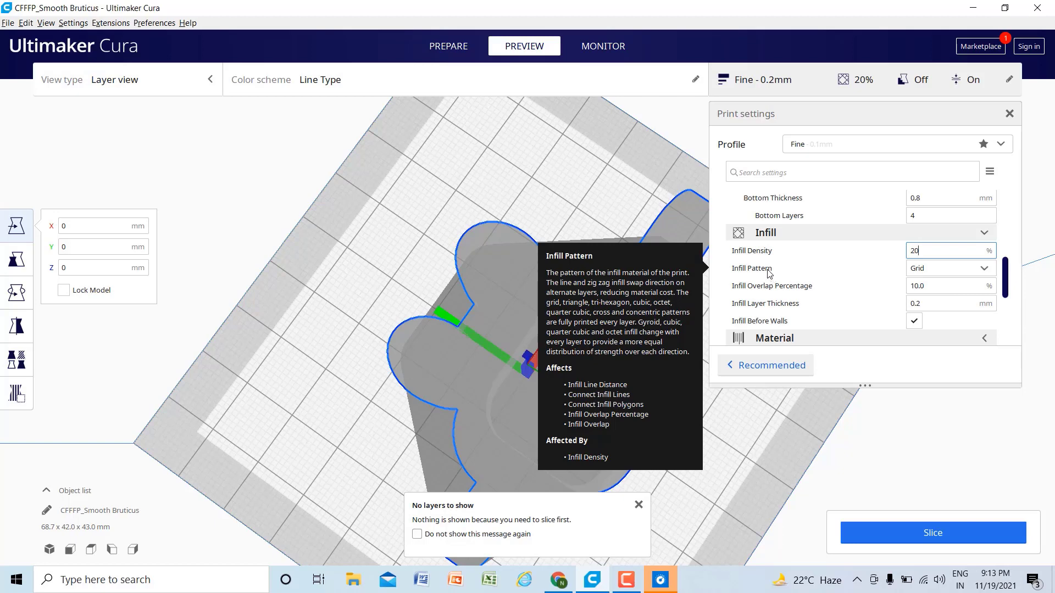
Step: Change the infill pattern to Lines, slice the model and preview the infill at layer 97 and higher
{"action": "left_click", "coordinate": [916, 269]}
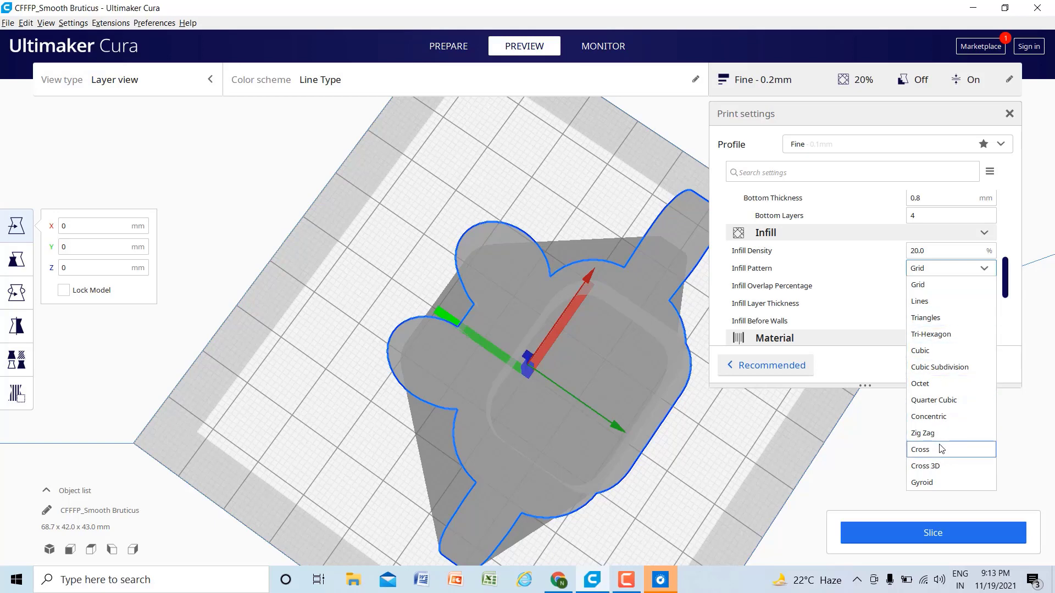
{"action": "left_click", "coordinate": [926, 303]}
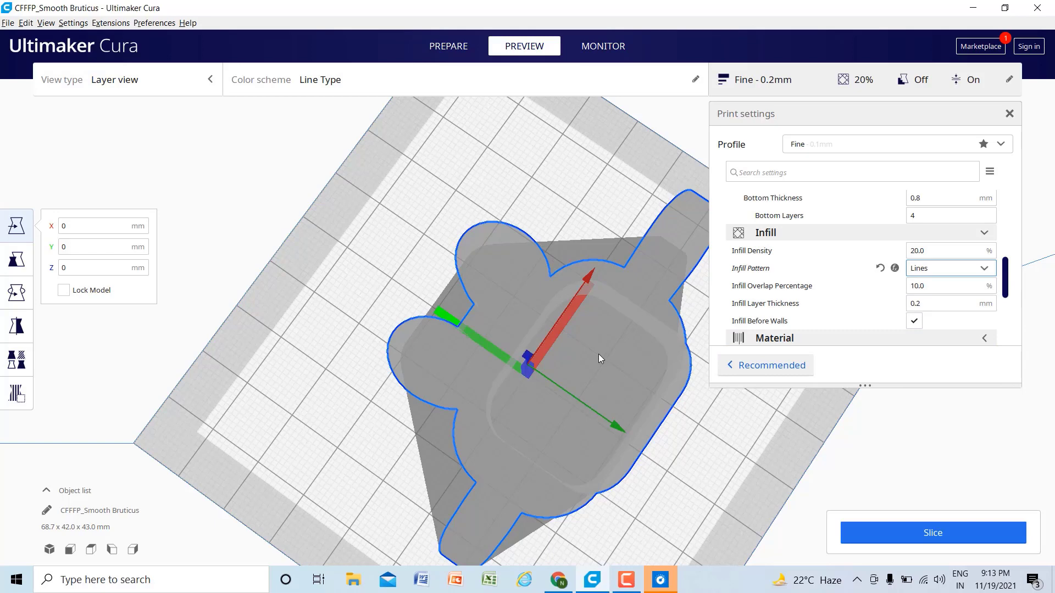
{"action": "left_click", "coordinate": [941, 536]}
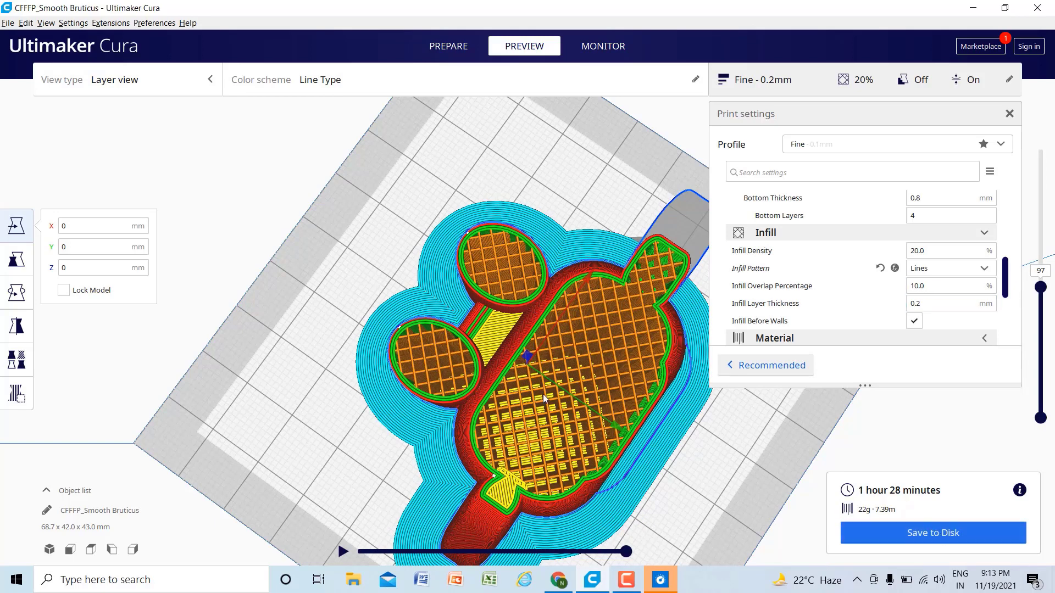
{"action": "left_click_drag", "start_coordinate": [1041, 287], "coordinate": [1040, 214]}
Step: Reset the infill pattern to Grid, slice the model and preview a partly printed layer 94
{"action": "left_click", "coordinate": [879, 268]}
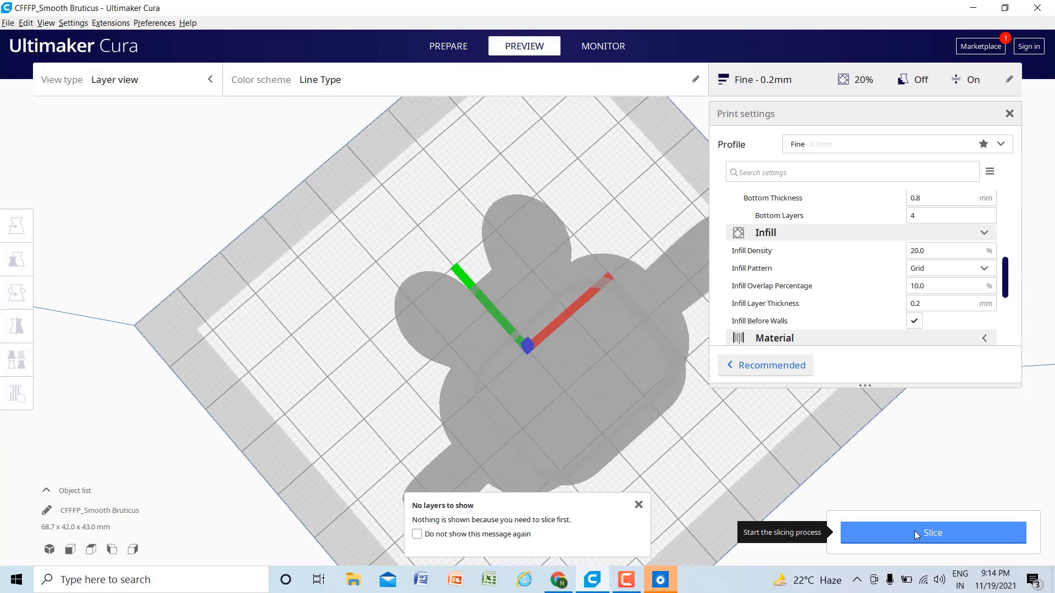
{"action": "left_click", "coordinate": [914, 531]}
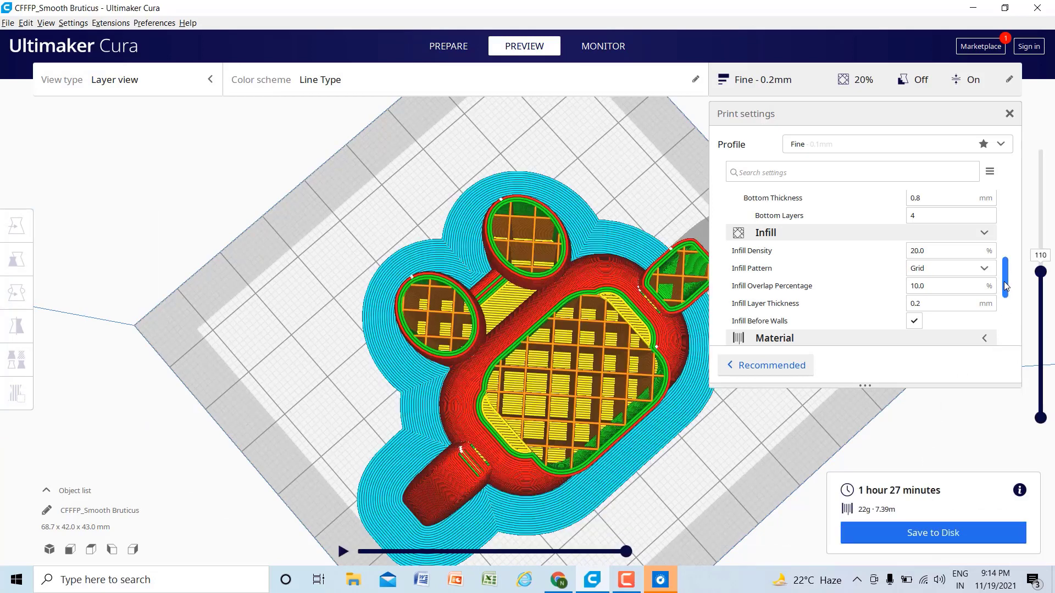
{"action": "mouse_move", "coordinate": [1040, 271]}
{"action": "left_mouse_down"}
{"action": "mouse_move", "coordinate": [1040, 346]}
{"action": "mouse_move", "coordinate": [1046, 267]}
{"action": "mouse_move", "coordinate": [1041, 289]}
{"action": "left_mouse_up"}
{"action": "left_click_drag", "start_coordinate": [625, 552], "coordinate": [494, 555]}
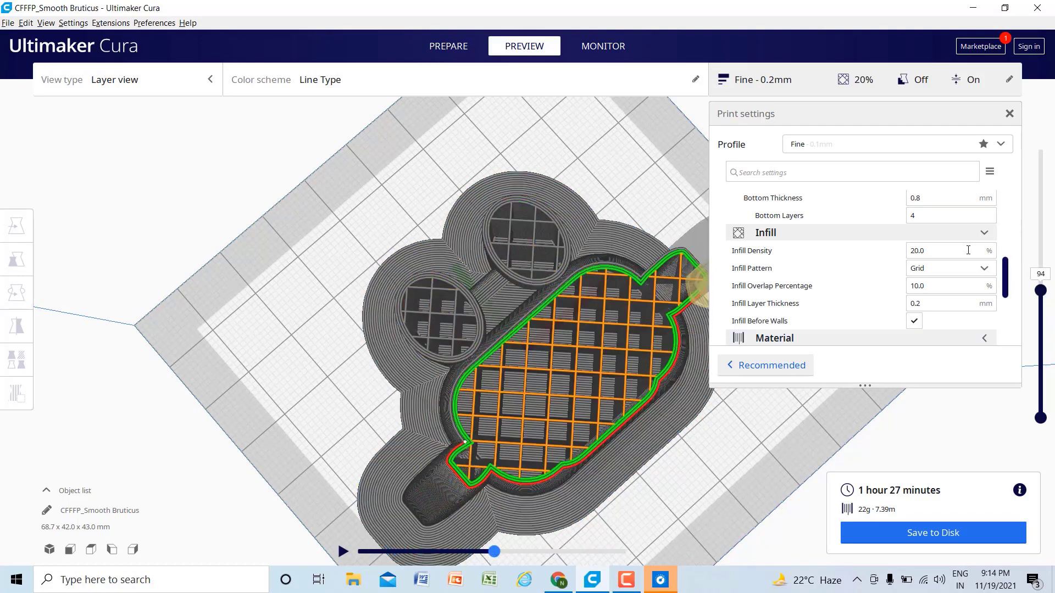
Step: Set the infill overlap percentage to 50%, slice the model and inspect where the infill meets the walls at layer 94
{"action": "mouse_move", "coordinate": [925, 269]}
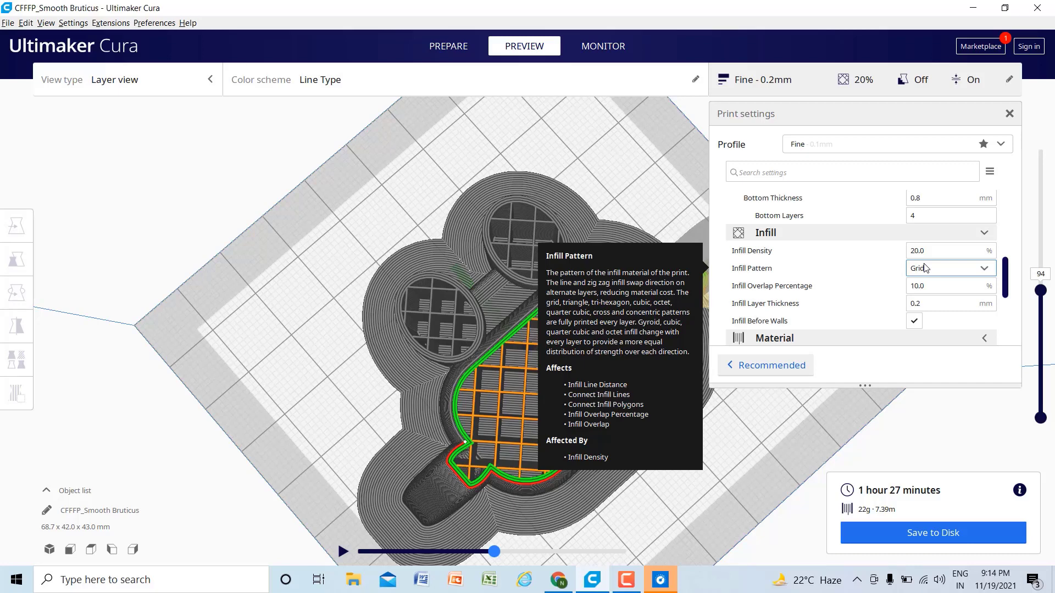
{"action": "mouse_move", "coordinate": [747, 290]}
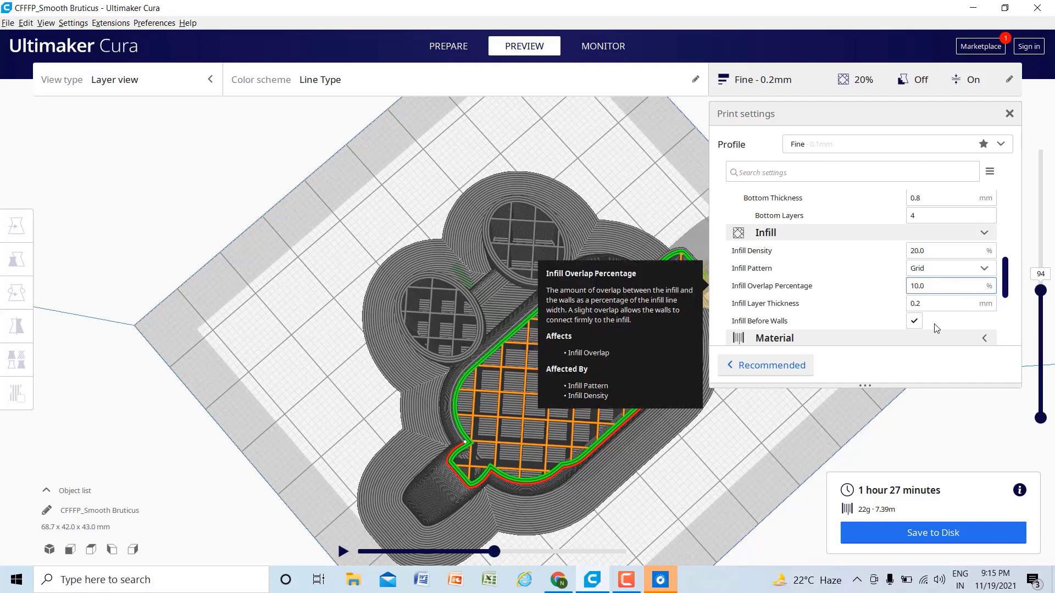
{"action": "scroll", "coordinate": [576, 396], "scroll_direction": "up", "scroll_amount": 5}
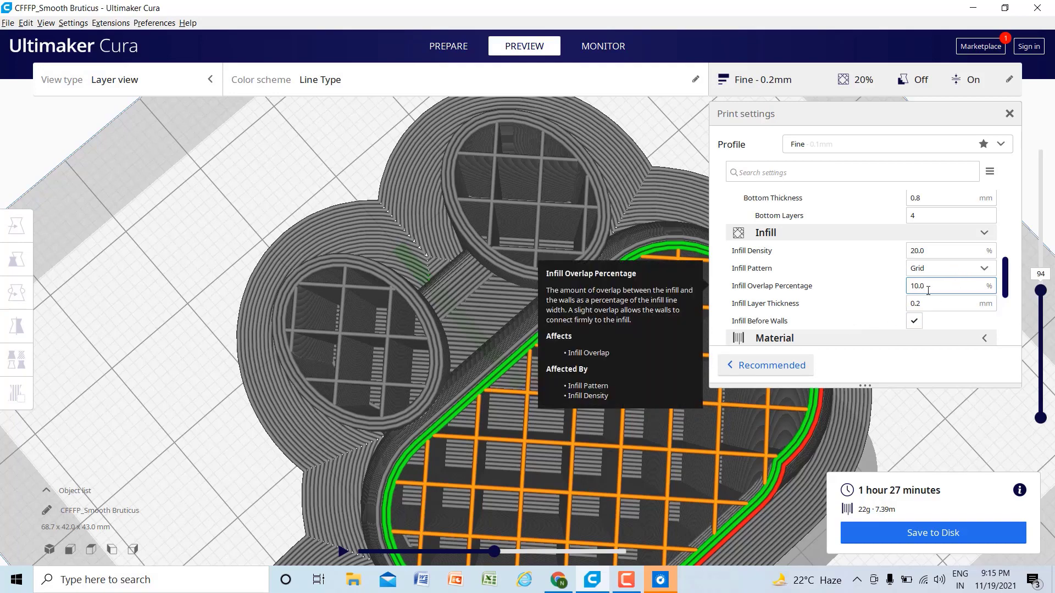
{"action": "key", "text": "BackSpace"}
{"action": "key", "text": "BackSpace"}
{"action": "key", "text": "BackSpace"}
{"action": "key", "text": "BackSpace"}
{"action": "type", "text": "450"}
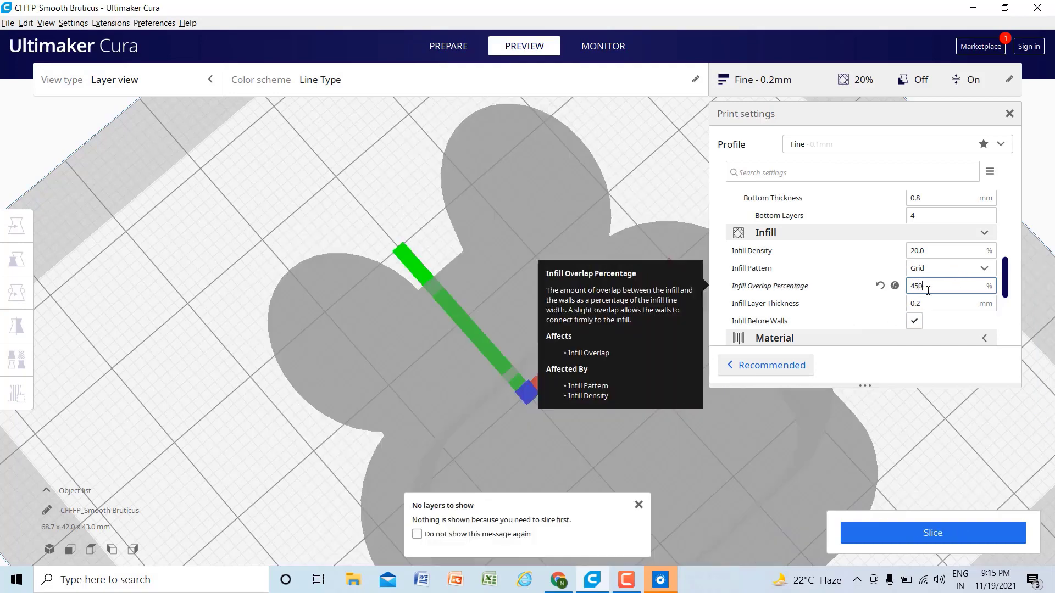
{"action": "key", "text": "BackSpace"}
{"action": "key", "text": "BackSpace"}
{"action": "type", "text": "50"}
{"action": "left_click", "coordinate": [948, 530]}
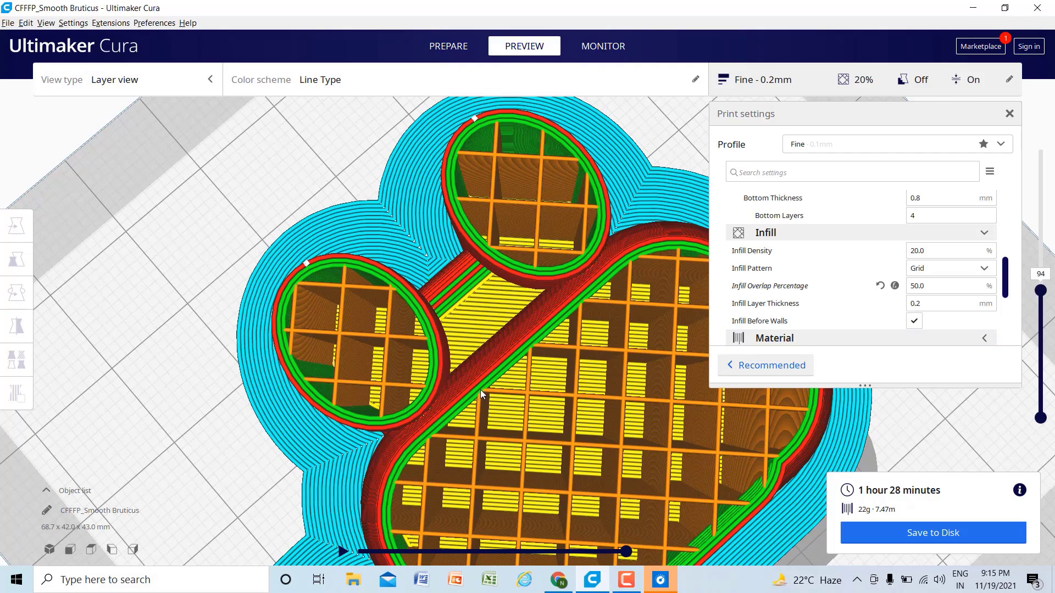
{"action": "scroll", "coordinate": [479, 400], "scroll_direction": "up", "scroll_amount": 1}
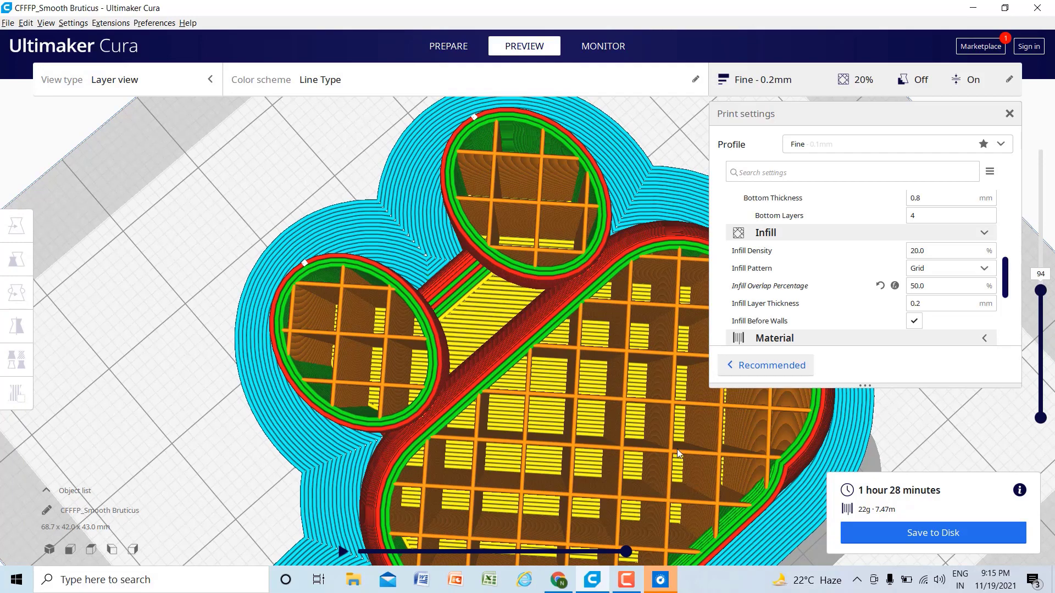
{"action": "right_click", "coordinate": [665, 467]}
{"action": "left_click", "coordinate": [942, 269]}
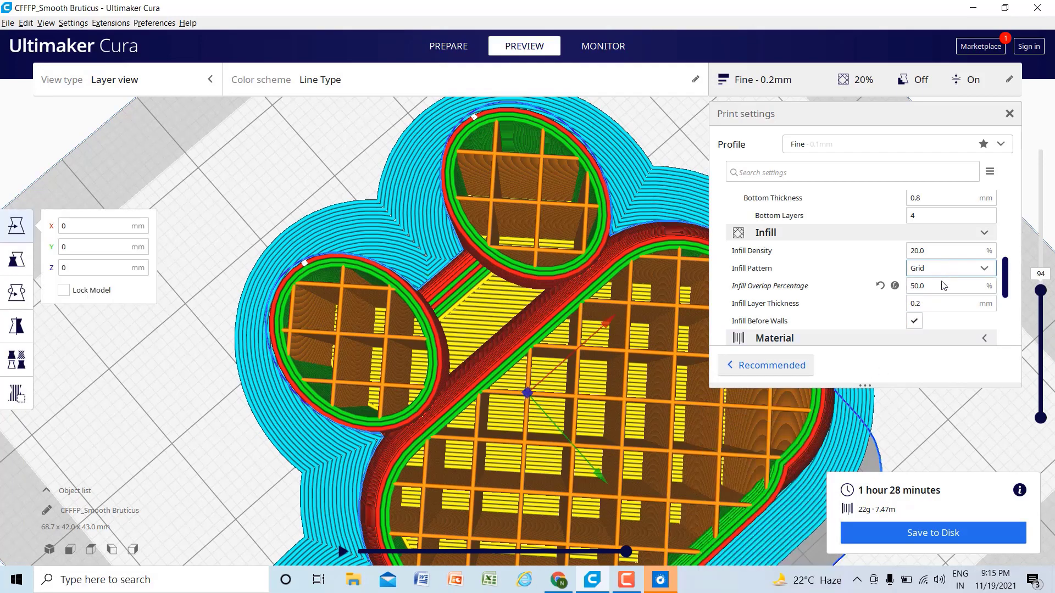
{"action": "left_click", "coordinate": [942, 269]}
{"action": "left_click", "coordinate": [868, 295]}
Step: Set the infill overlap percentage back to 10%
{"action": "left_click", "coordinate": [945, 284]}
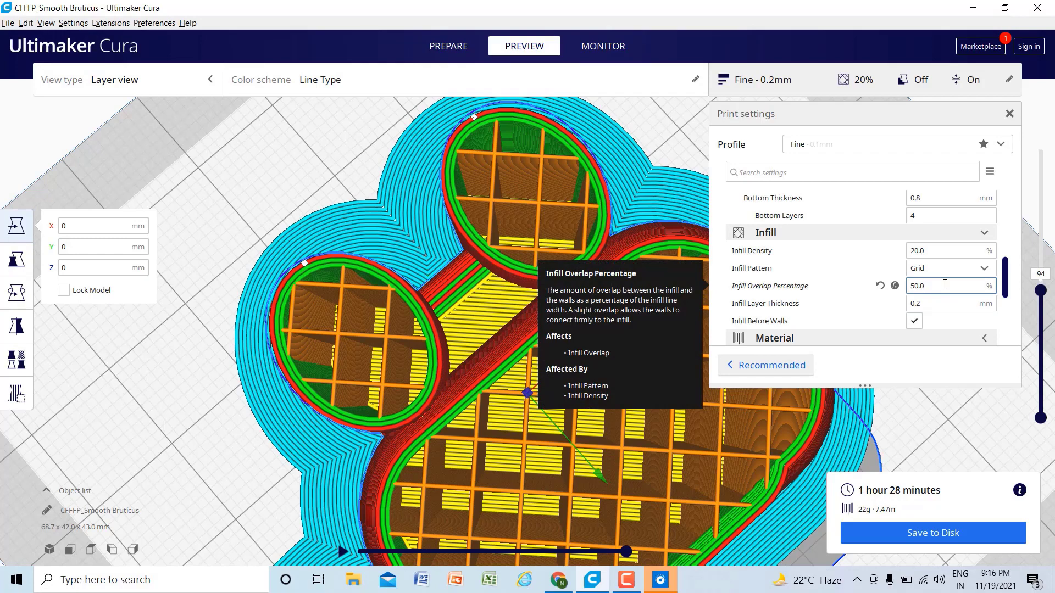
{"action": "key", "text": "BackSpace"}
{"action": "key", "text": "BackSpace"}
{"action": "key", "text": "BackSpace"}
{"action": "key", "text": "BackSpace"}
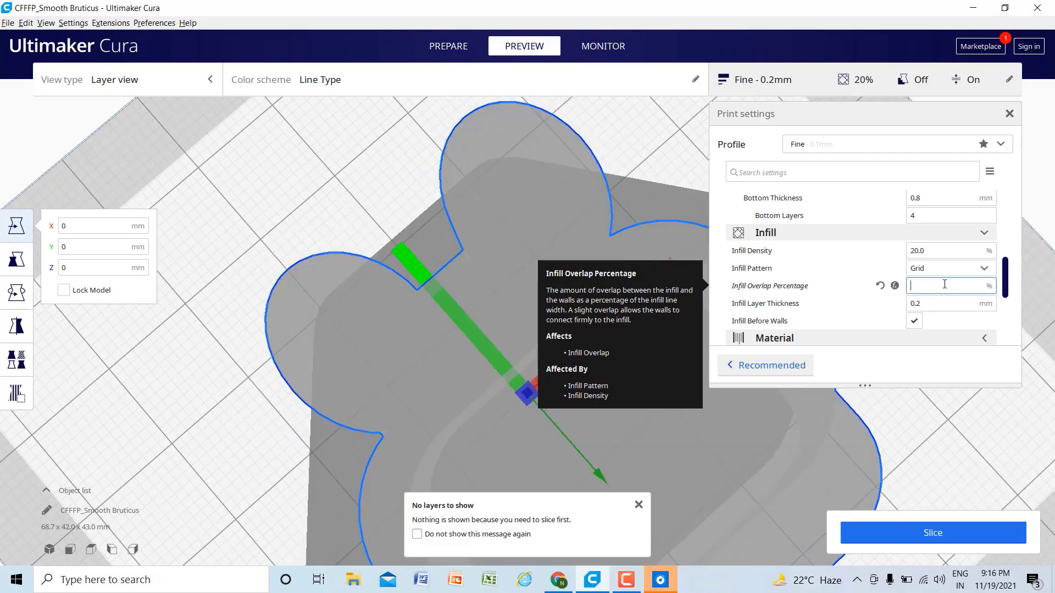
{"action": "type", "text": "10"}
{"action": "left_click", "coordinate": [935, 302]}
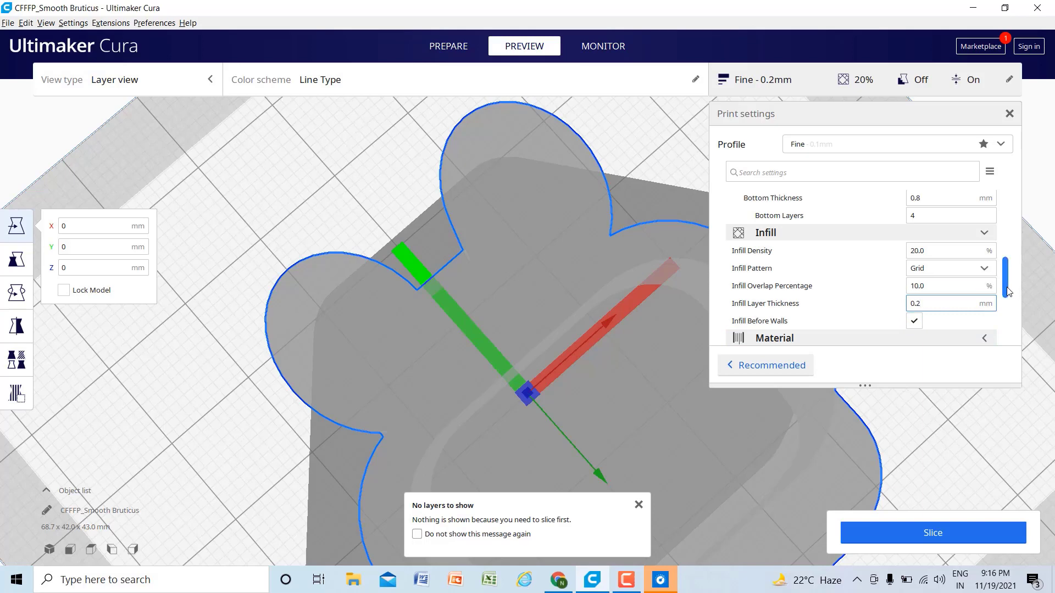
Step: Read the Infill Before Walls description, slice the model and preview the printing order of layer 1
{"action": "scroll", "coordinate": [1009, 291], "scroll_direction": "down", "scroll_amount": 3}
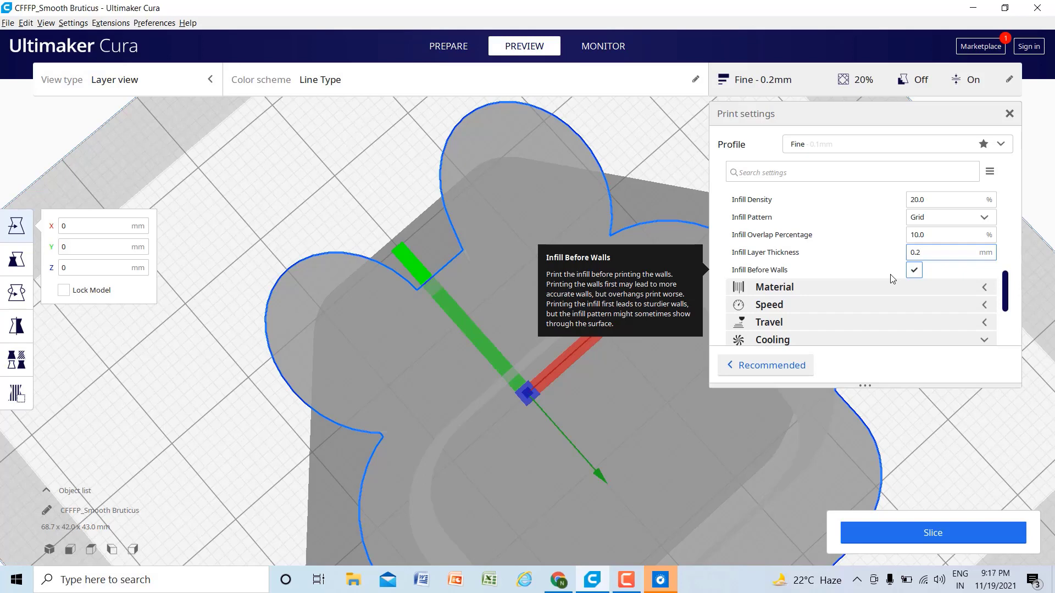
{"action": "left_click", "coordinate": [818, 452]}
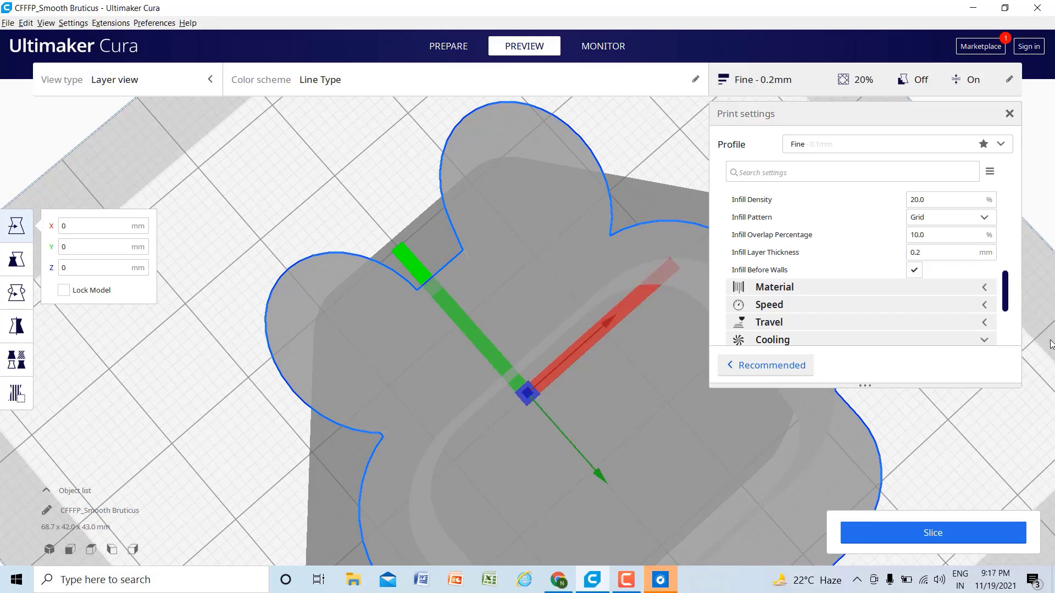
{"action": "left_click", "coordinate": [889, 533]}
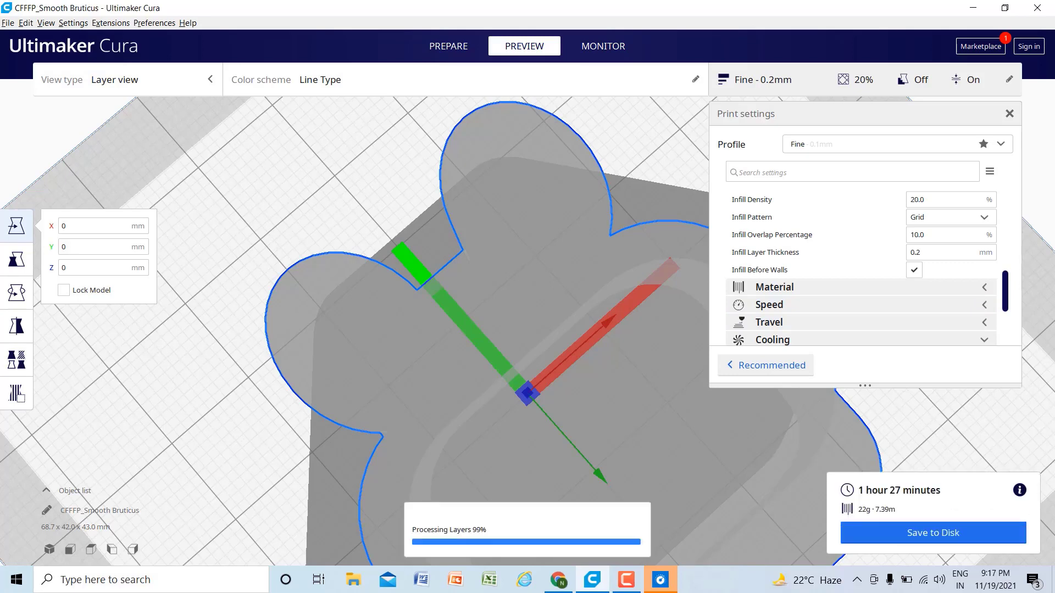
{"action": "mouse_move", "coordinate": [596, 551]}
{"action": "left_mouse_down"}
{"action": "mouse_move", "coordinate": [359, 552]}
{"action": "mouse_move", "coordinate": [630, 556]}
{"action": "left_mouse_up"}
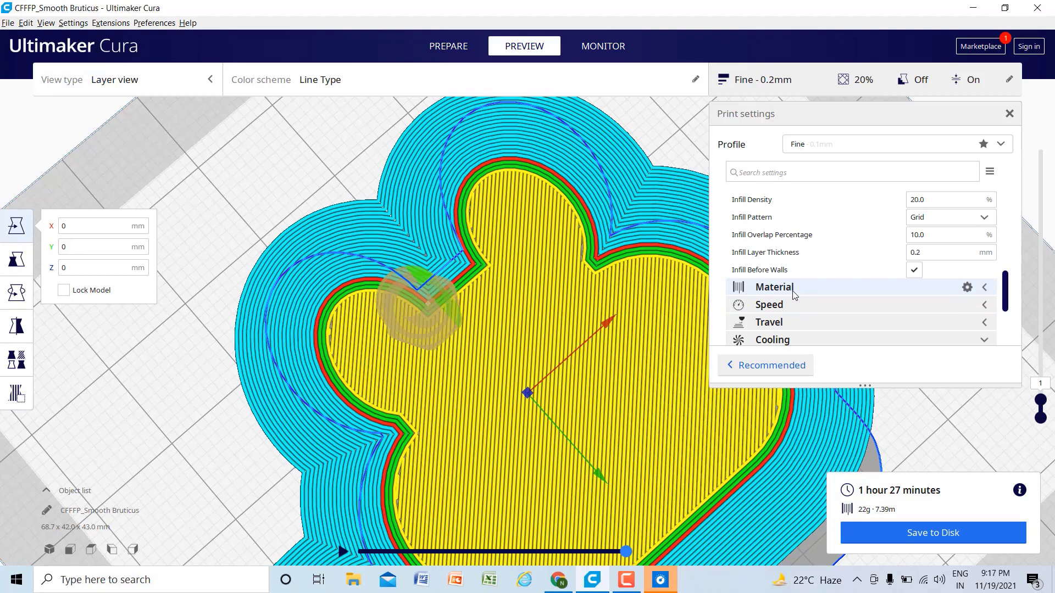
Step: Review the print settings from Walls to Build Plate Adhesion and read the Build Plate Adhesion Type description
{"action": "scroll", "coordinate": [789, 298], "scroll_direction": "up", "scroll_amount": 1}
{"action": "scroll", "coordinate": [791, 301], "scroll_direction": "up", "scroll_amount": 5}
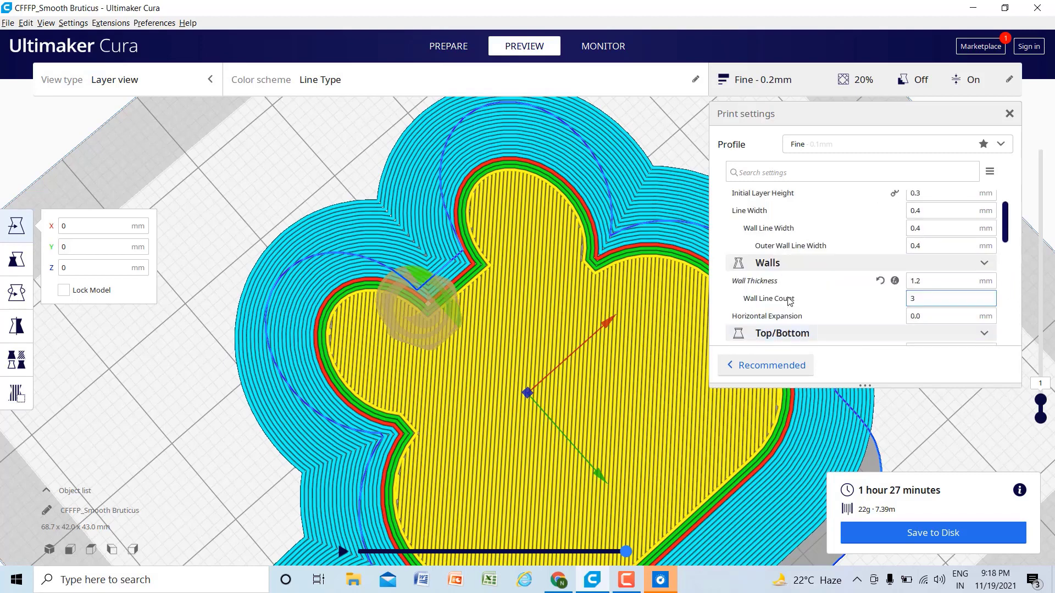
{"action": "scroll", "coordinate": [788, 301], "scroll_direction": "down", "scroll_amount": 4}
{"action": "scroll", "coordinate": [789, 301], "scroll_direction": "down", "scroll_amount": 5}
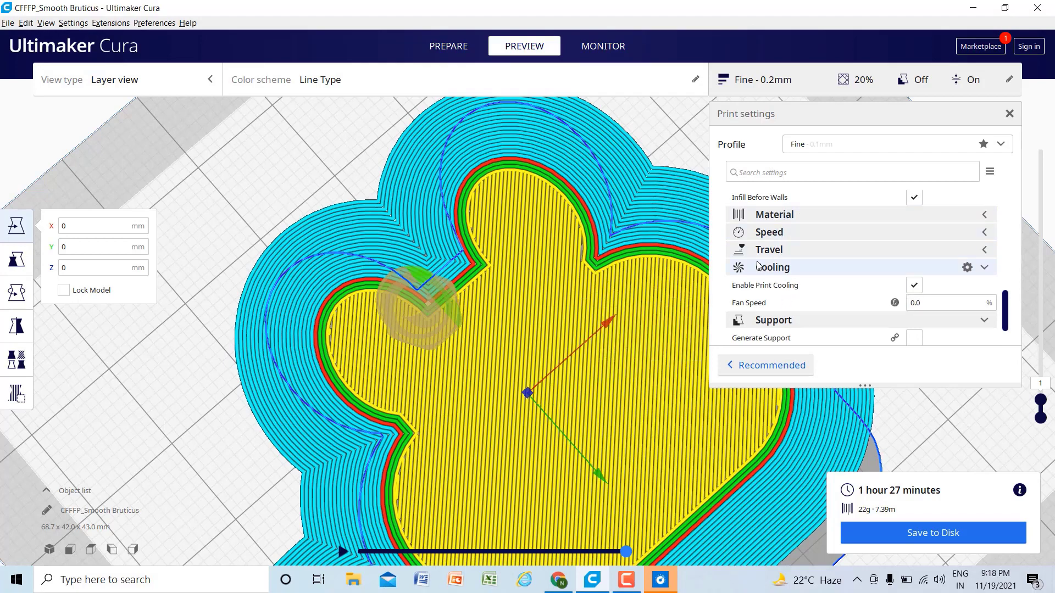
{"action": "scroll", "coordinate": [792, 291], "scroll_direction": "down", "scroll_amount": 3}
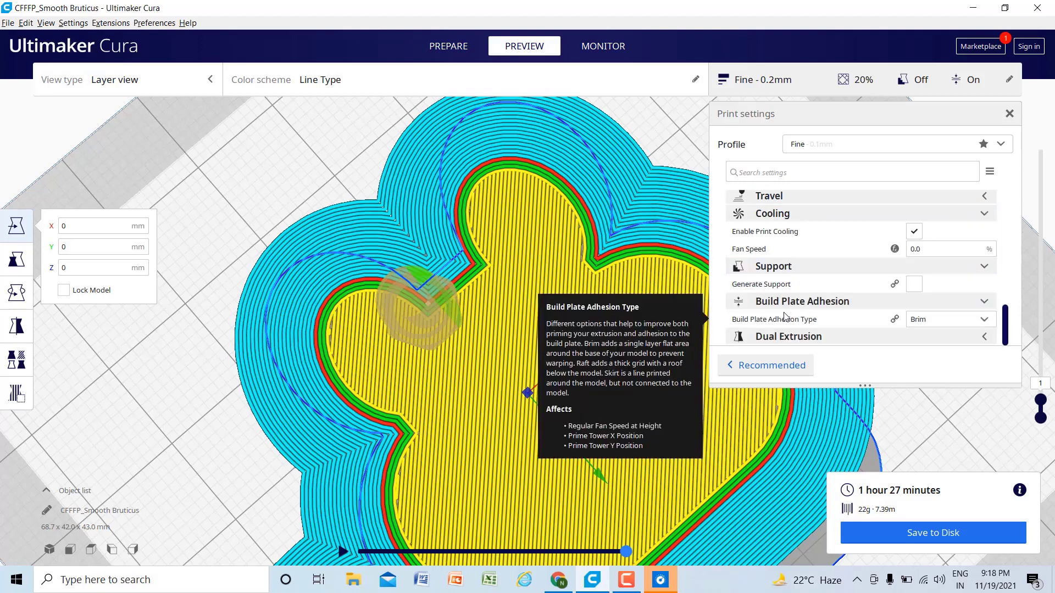